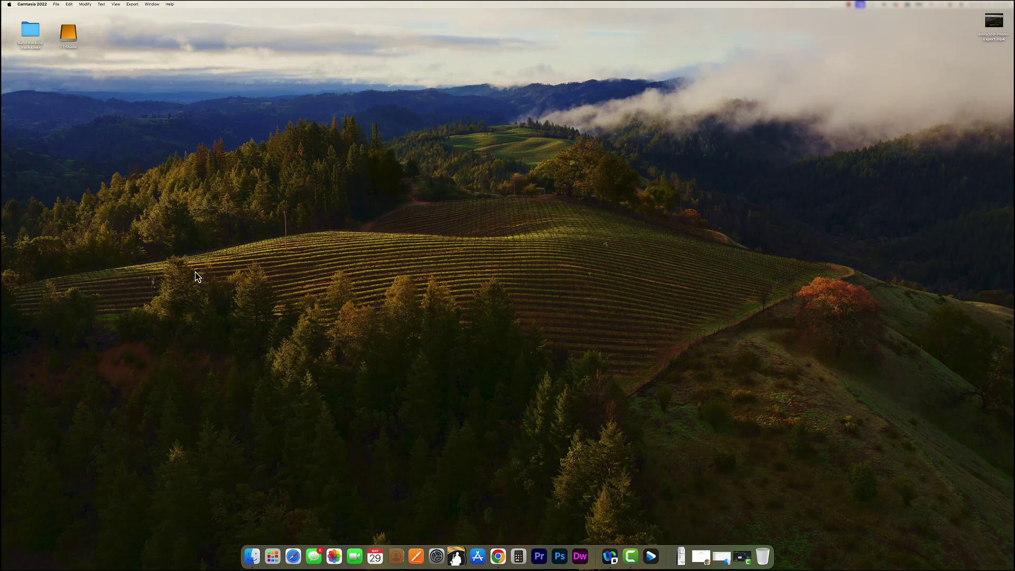
# Launch Insta360 Studio from Launchpad by searching for 'ins'.
pyautogui.click(273, 558)
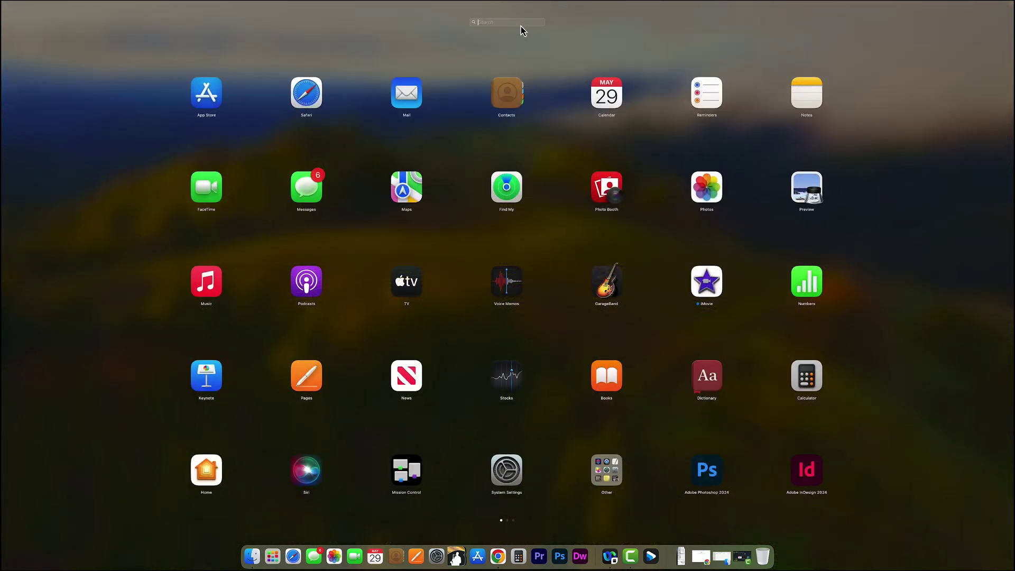
pyautogui.write('ins')
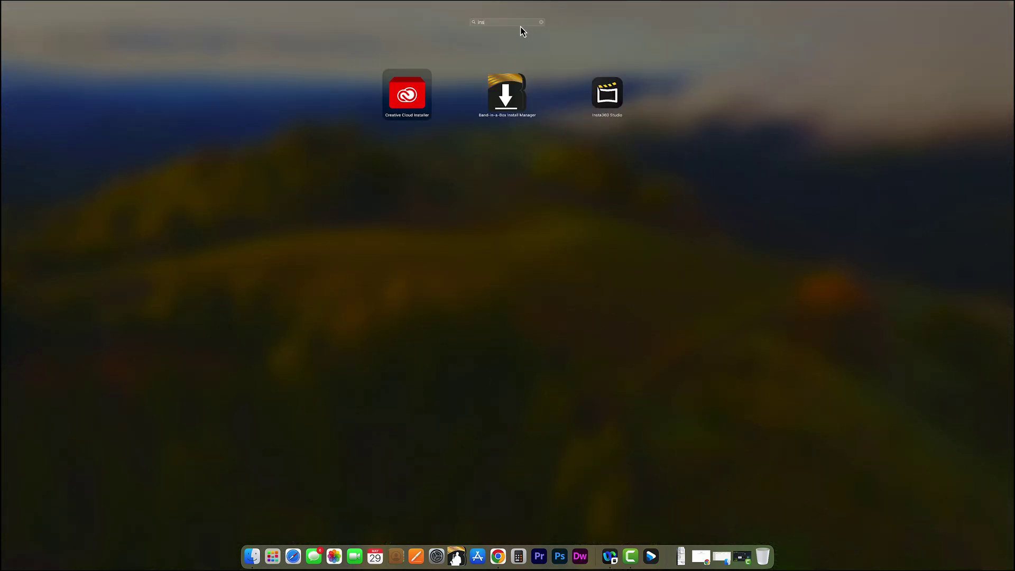
pyautogui.click(607, 94)
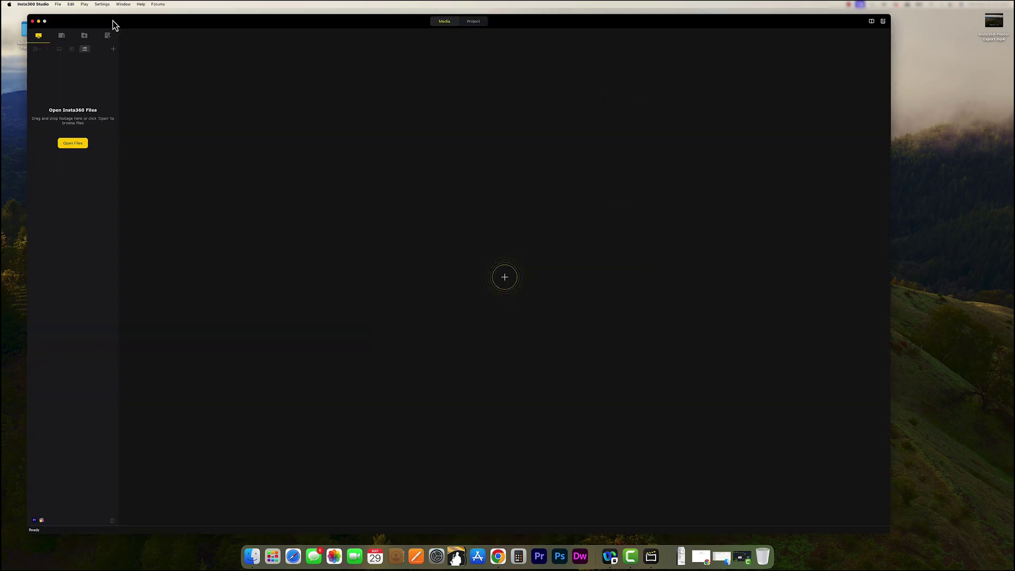
# Maximize the Insta360 Studio window and open the recent South Mountains project.
pyautogui.moveTo(106, 23); pyautogui.dragTo(95, 19)
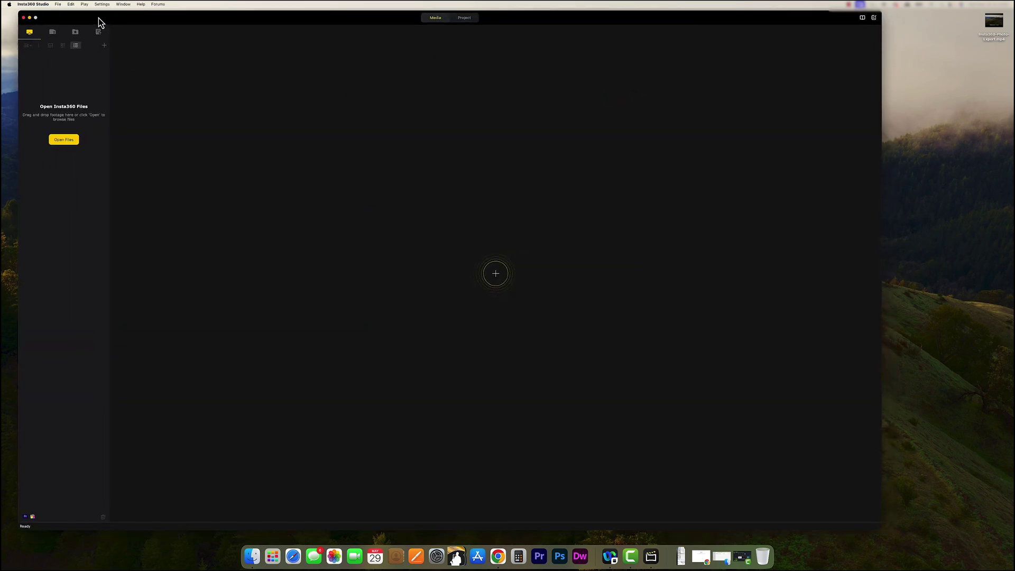
pyautogui.doubleClick(875, 530)
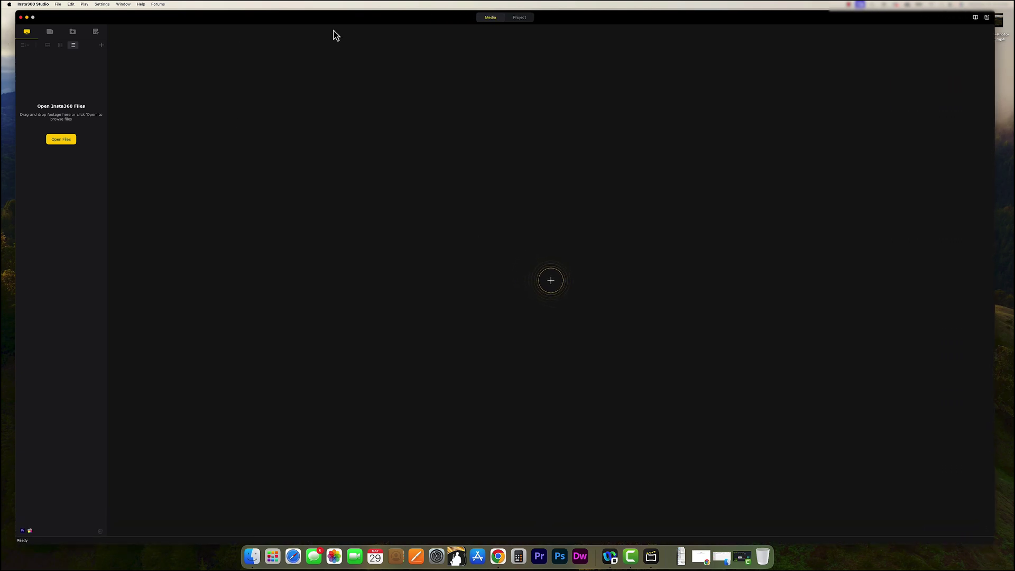
pyautogui.click(519, 21)
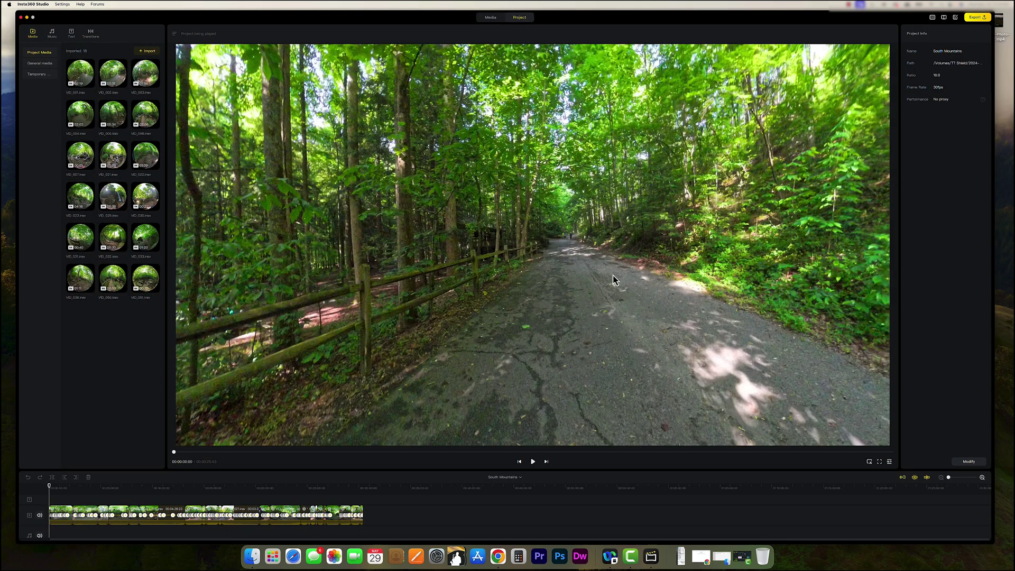
# Preview the IMG_011 waterfall shot from General media and bring up its Export Settings.
pyautogui.moveTo(569, 248); pyautogui.dragTo(463, 252)
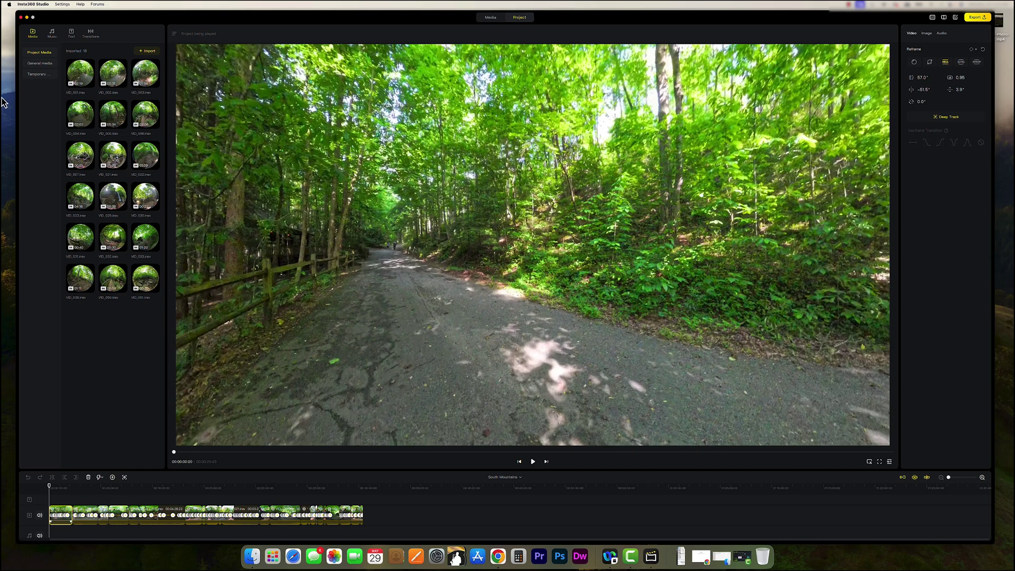
pyautogui.moveTo(96, 279)
pyautogui.moveTo(113, 207)
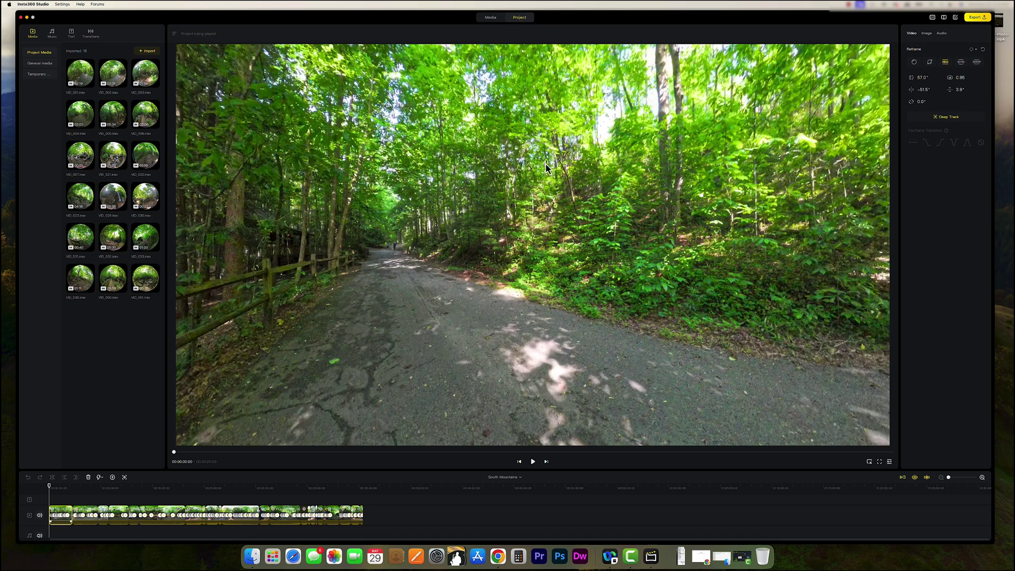
pyautogui.click(41, 64)
pyautogui.moveTo(126, 186)
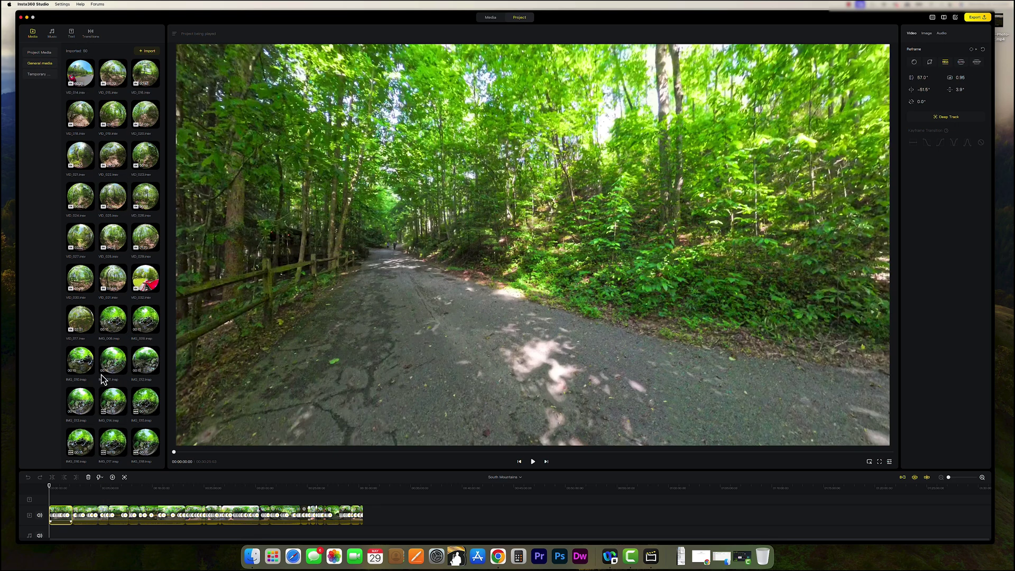
pyautogui.click(116, 370)
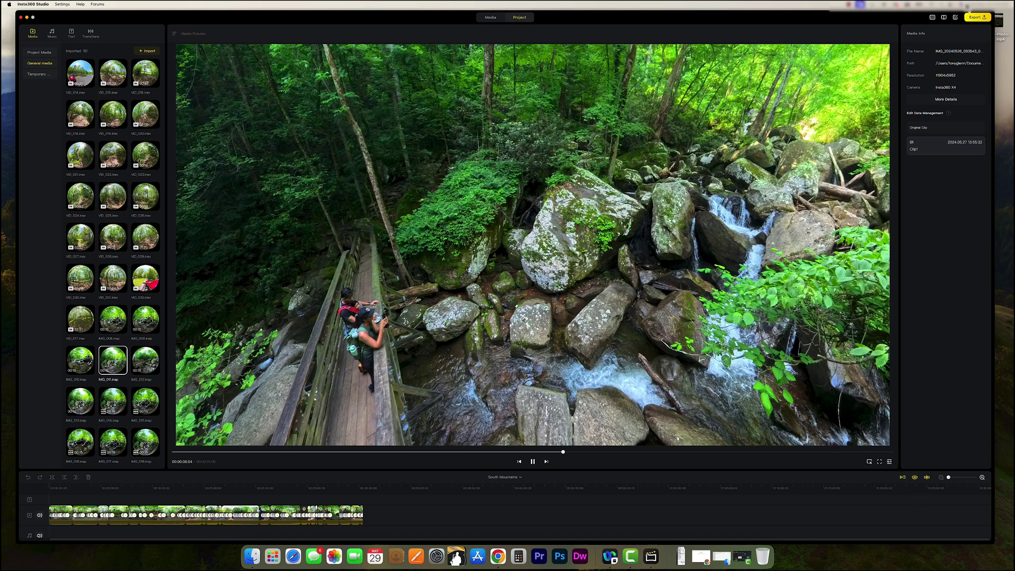
pyautogui.click(977, 19)
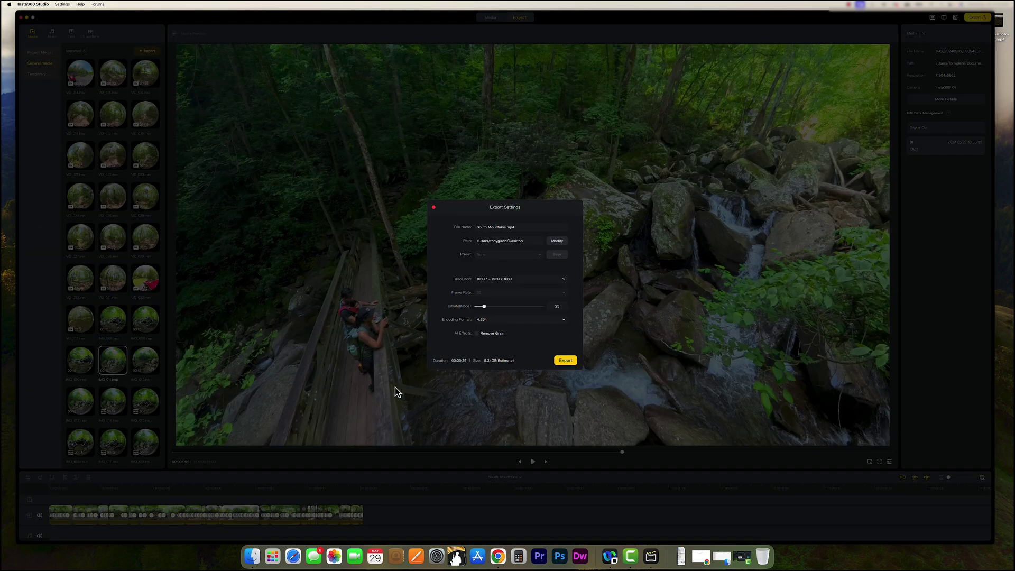
# Review the 1080P/1440P/2160P resolution options, then close Export Settings without exporting.
pyautogui.click(562, 279)
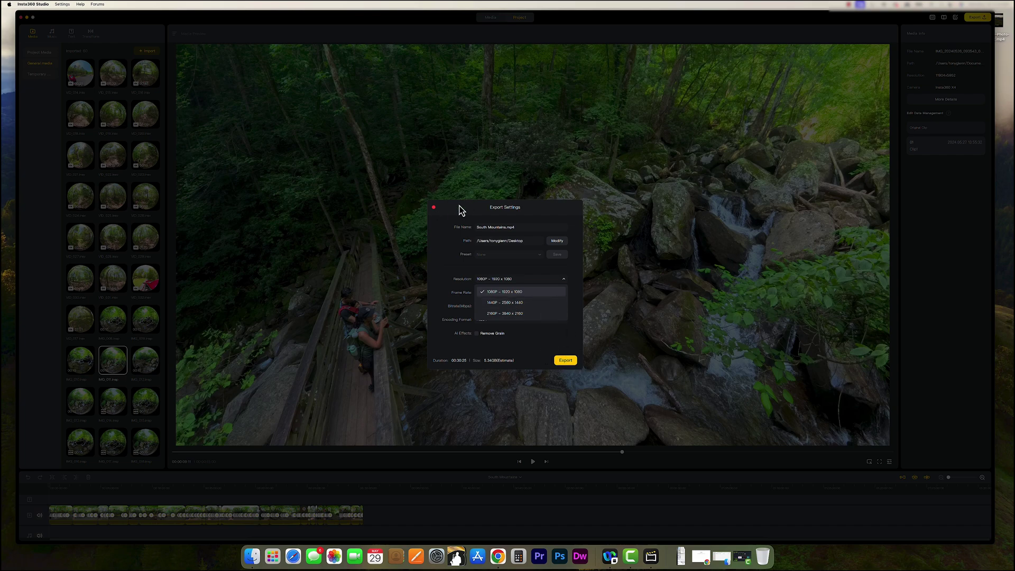
pyautogui.click(433, 208)
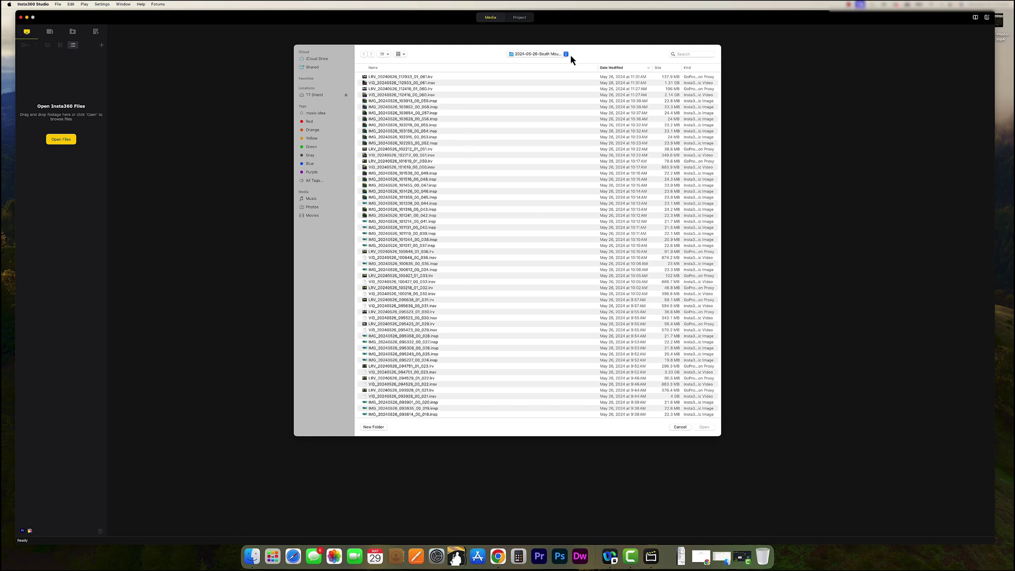
# Sort the South Mountains folder by Kind and import photos IMG_008 through IMG_059 (.insp).
pyautogui.scroll(1, 553, 123)
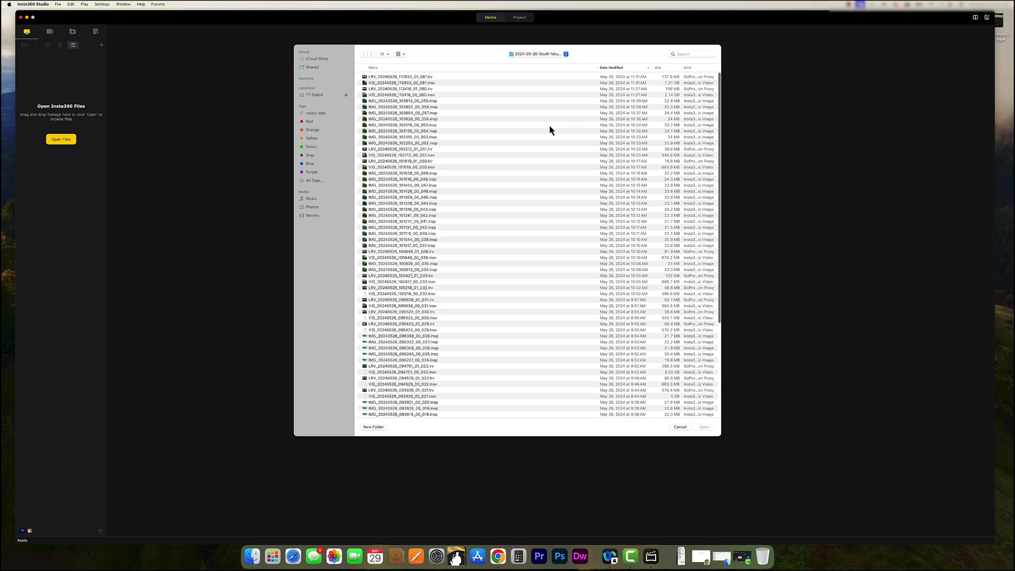
pyautogui.click(689, 68)
pyautogui.scroll(-5, 405, 297)
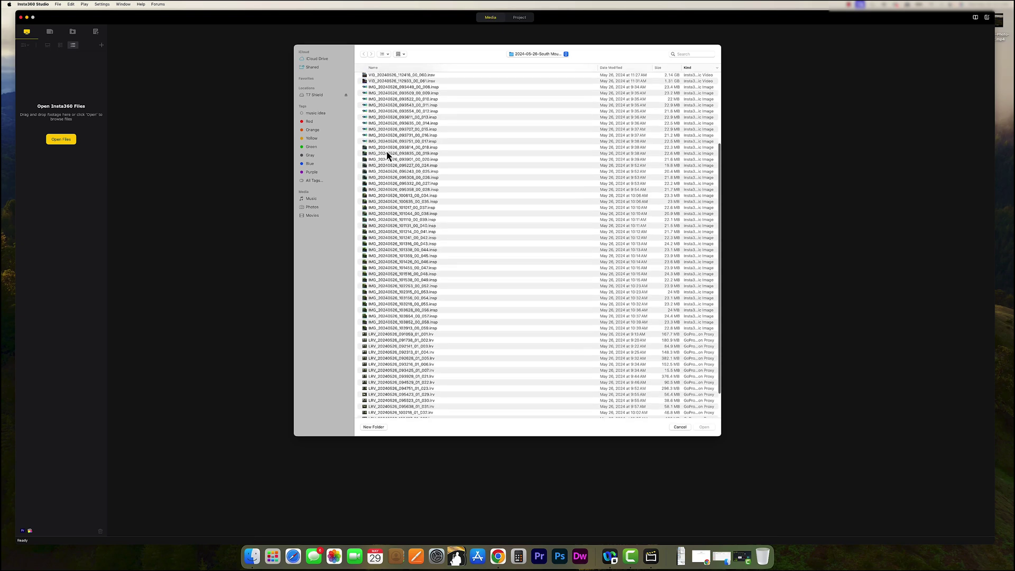
pyautogui.click(383, 148)
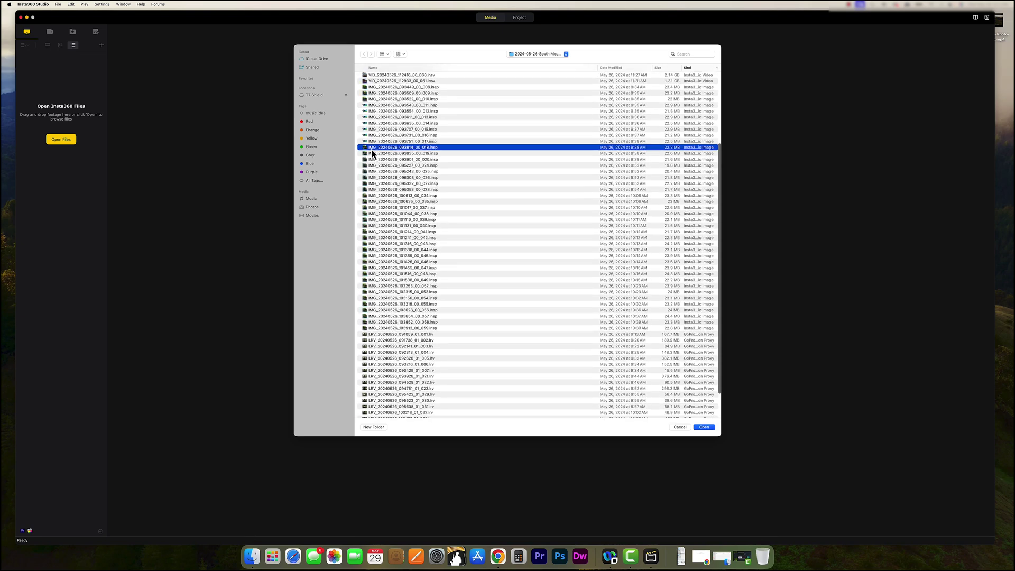
pyautogui.click(365, 88)
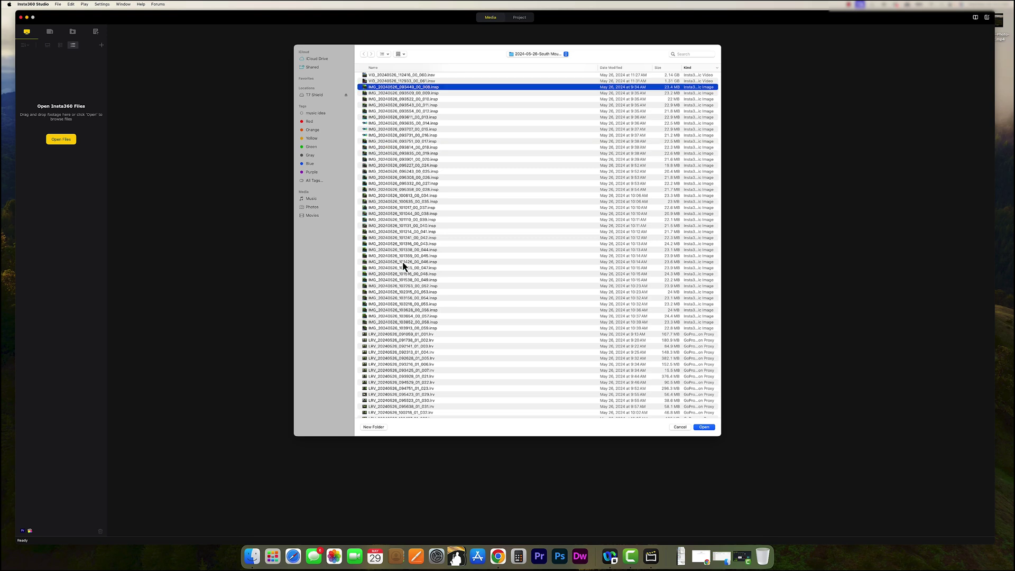
pyautogui.keyDown('shift'); pyautogui.click(397, 323); pyautogui.keyUp('shift')
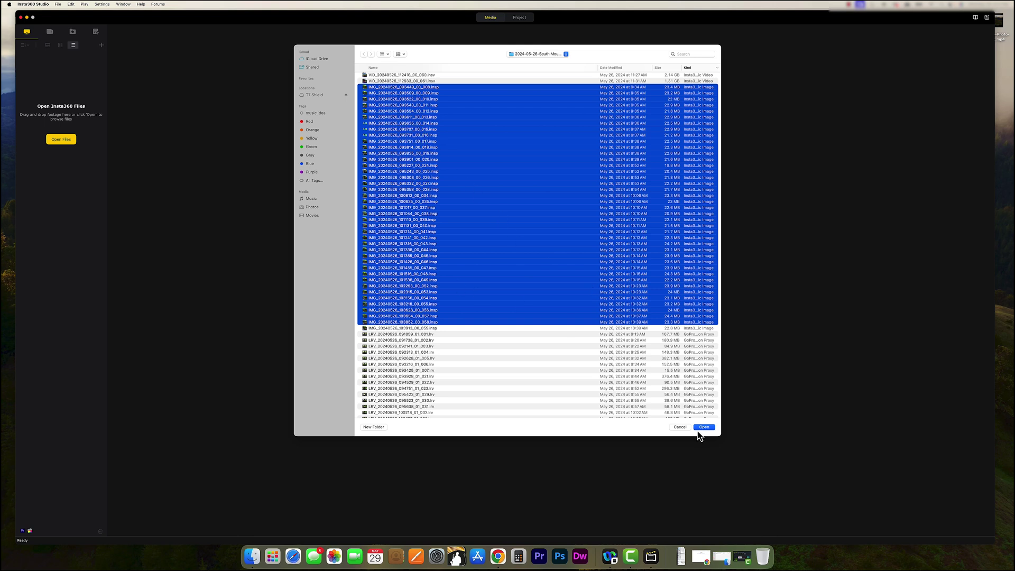
pyautogui.keyDown('shift'); pyautogui.click(395, 330); pyautogui.keyUp('shift')
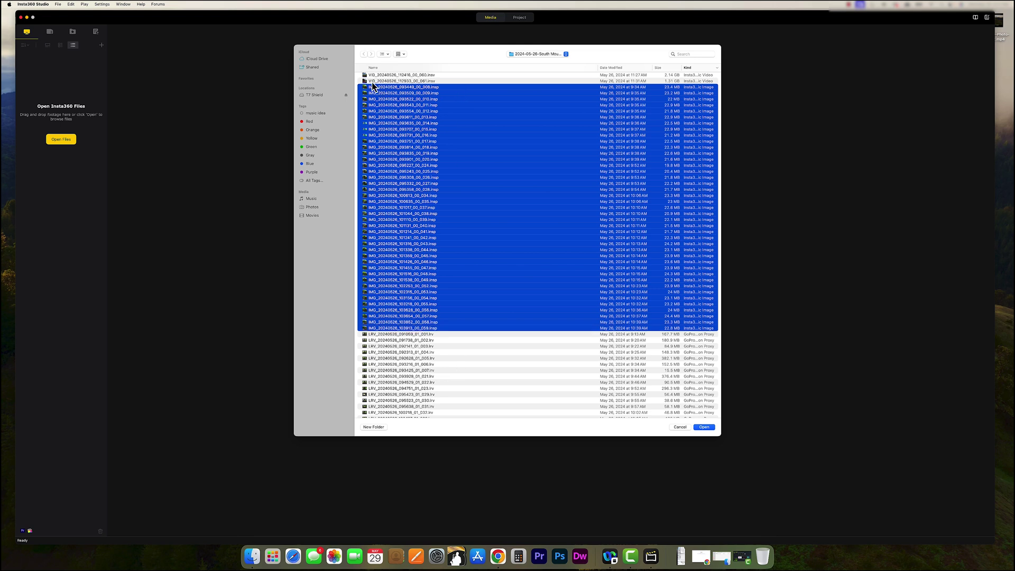
pyautogui.click(704, 427)
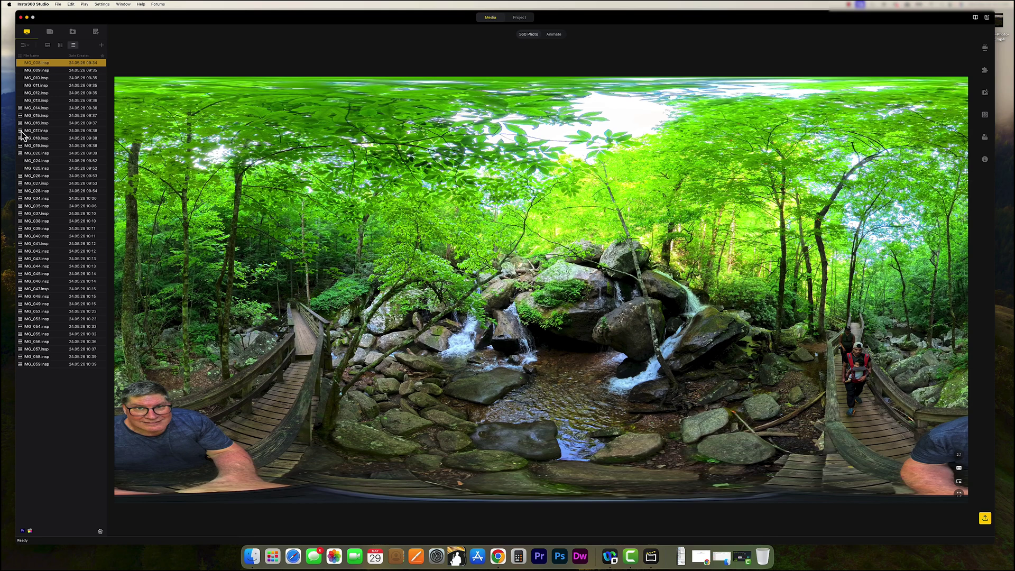
# Preview IMG_017 in the Animate flat view, panning across the boardwalk, waterfall and forest.
pyautogui.click(21, 131)
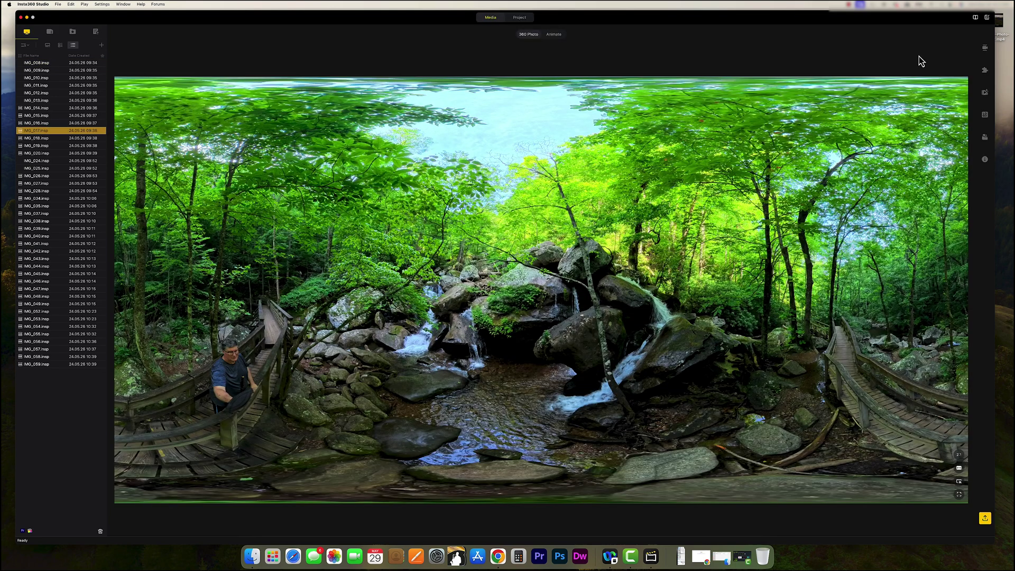
pyautogui.click(554, 34)
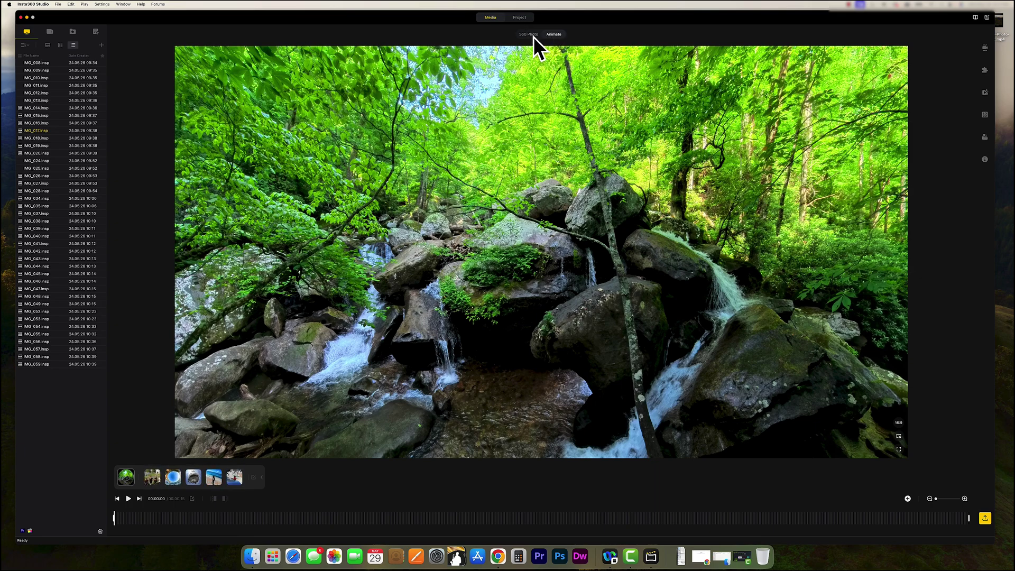
pyautogui.moveTo(711, 255); pyautogui.dragTo(548, 224)
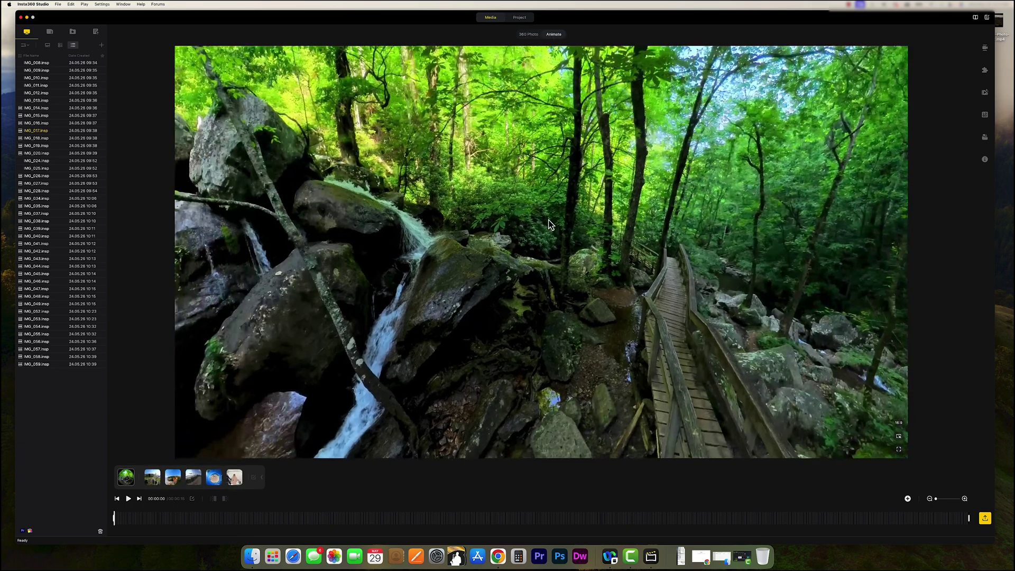
pyautogui.moveTo(709, 239); pyautogui.dragTo(488, 212)
pyautogui.moveTo(667, 227); pyautogui.dragTo(457, 236)
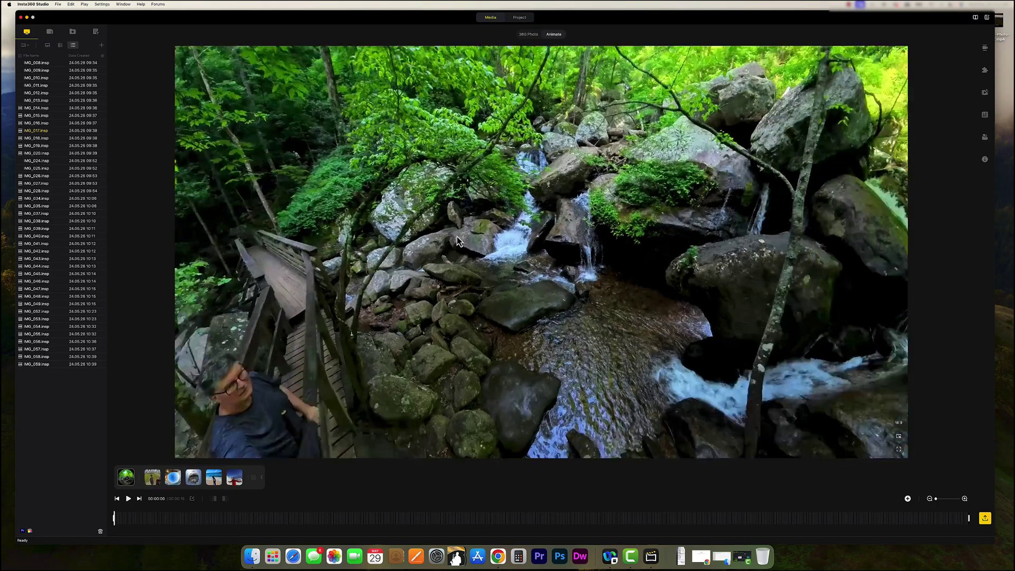
pyautogui.moveTo(689, 222); pyautogui.dragTo(676, 259)
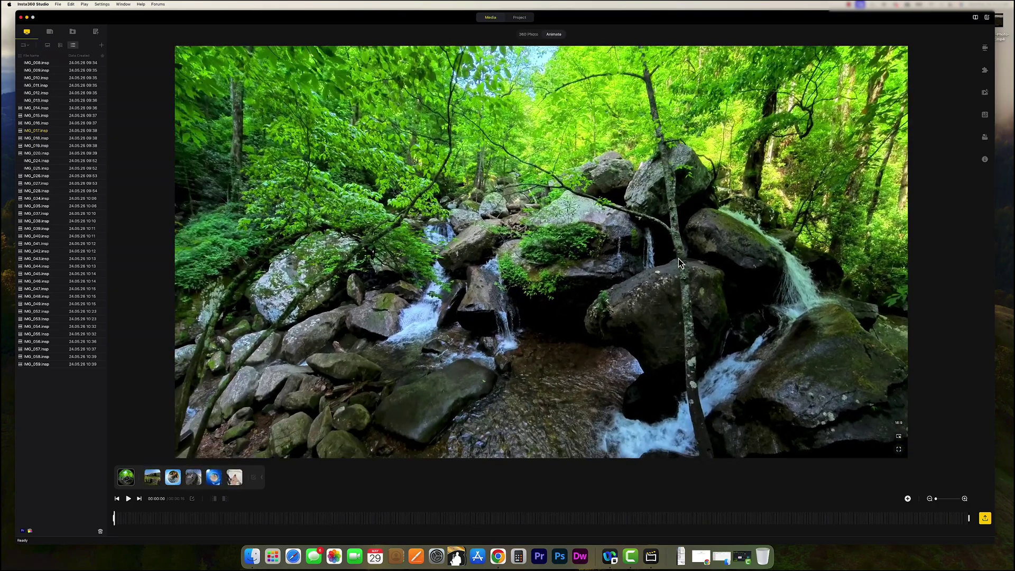
pyautogui.moveTo(586, 235); pyautogui.dragTo(499, 229)
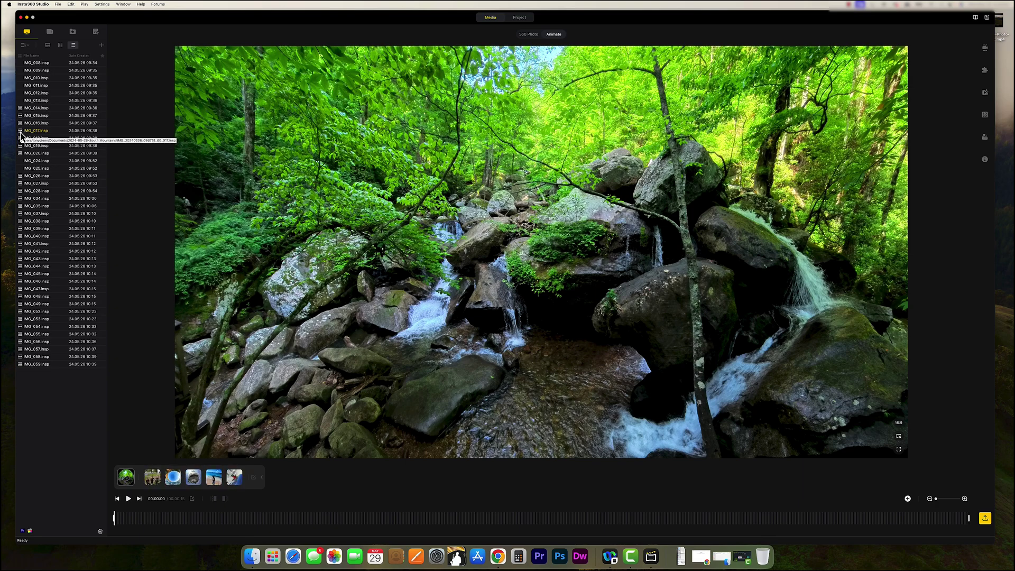
pyautogui.moveTo(476, 253); pyautogui.dragTo(606, 220)
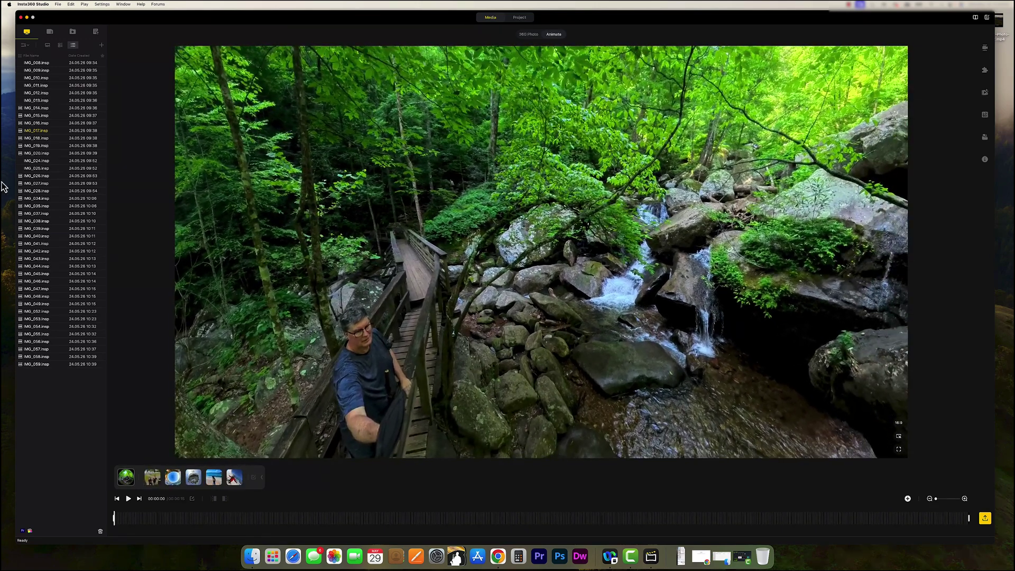
# Open IMG_019 in the flat view, framing the boulders at left and the bridge at right.
pyautogui.click(22, 147)
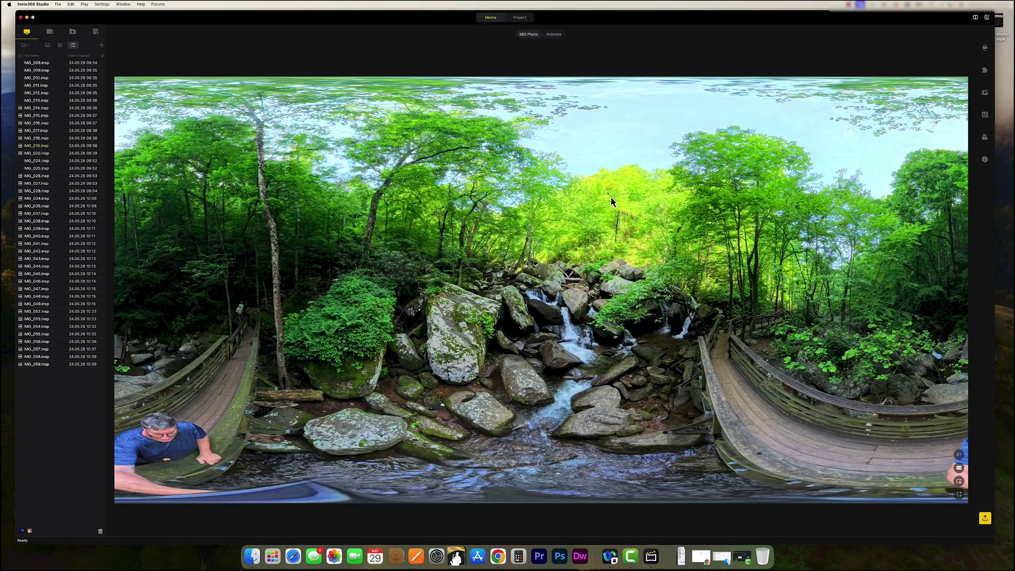
pyautogui.click(554, 33)
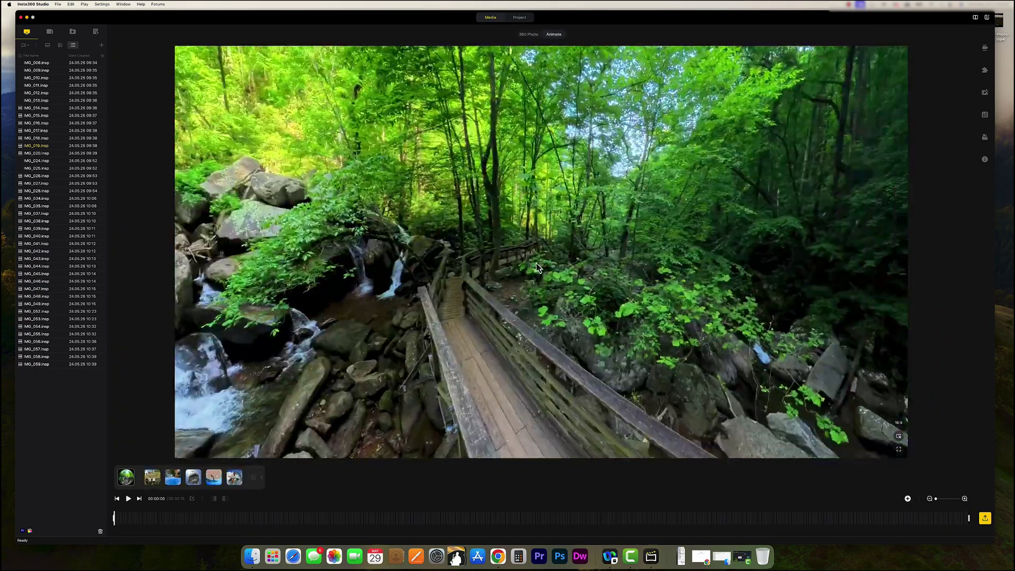
pyautogui.moveTo(537, 267); pyautogui.dragTo(561, 74)
pyautogui.moveTo(755, 164); pyautogui.dragTo(632, 365)
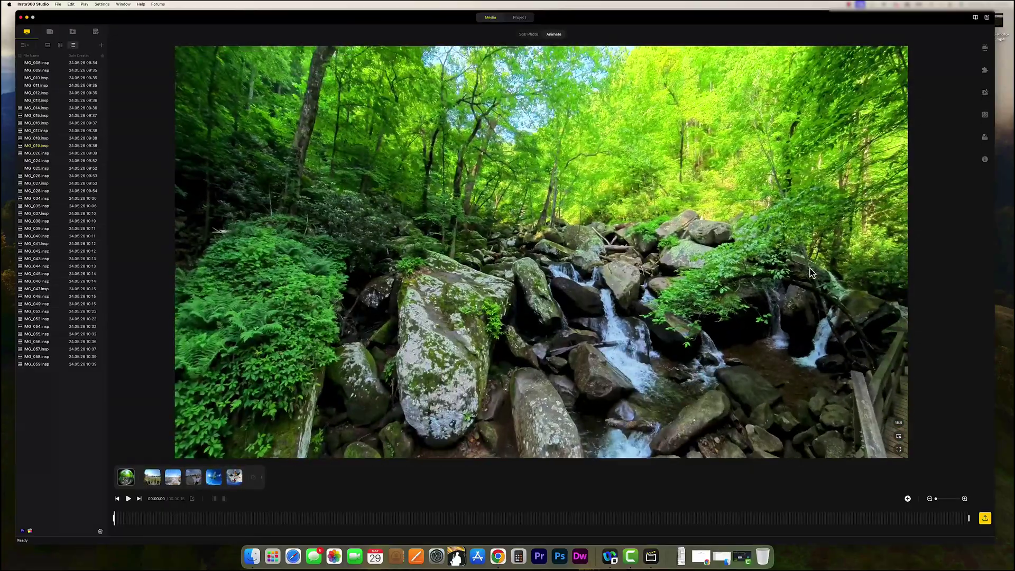
pyautogui.moveTo(812, 272); pyautogui.dragTo(735, 235)
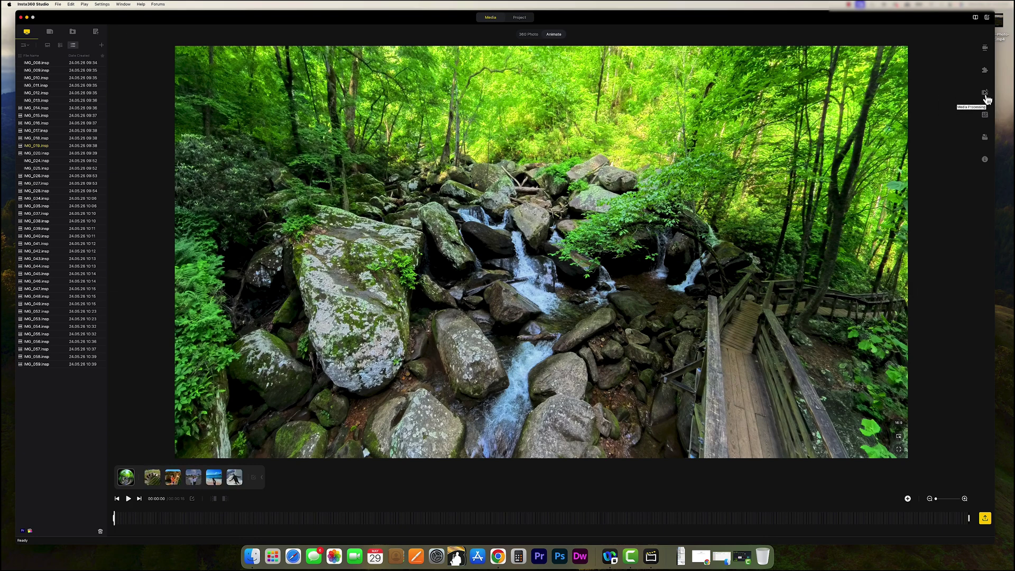
# Turn on Color Plus at strength 83, try Clarity Plus at 100, then revert to Color Plus only.
pyautogui.click(985, 95)
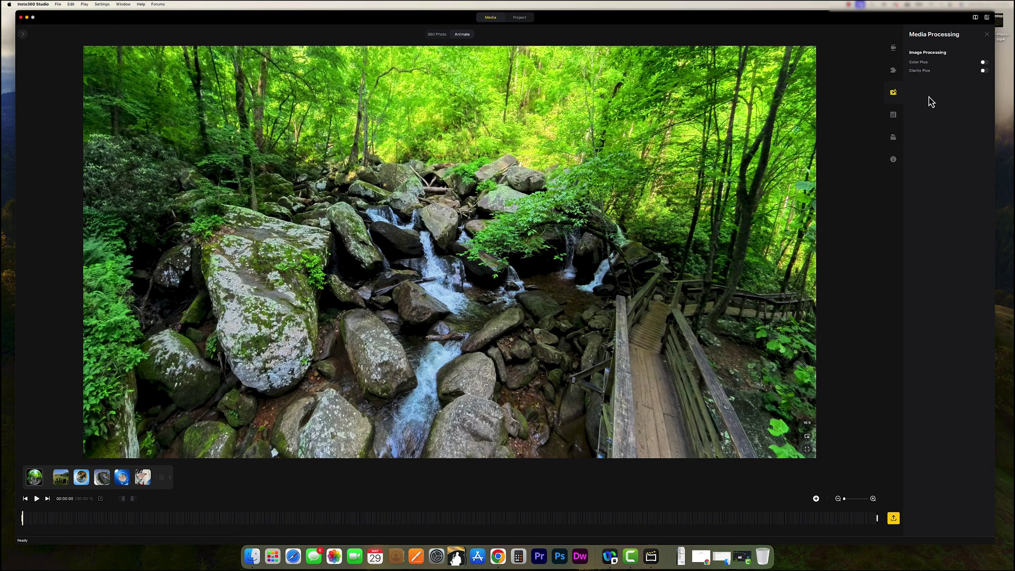
pyautogui.click(984, 62)
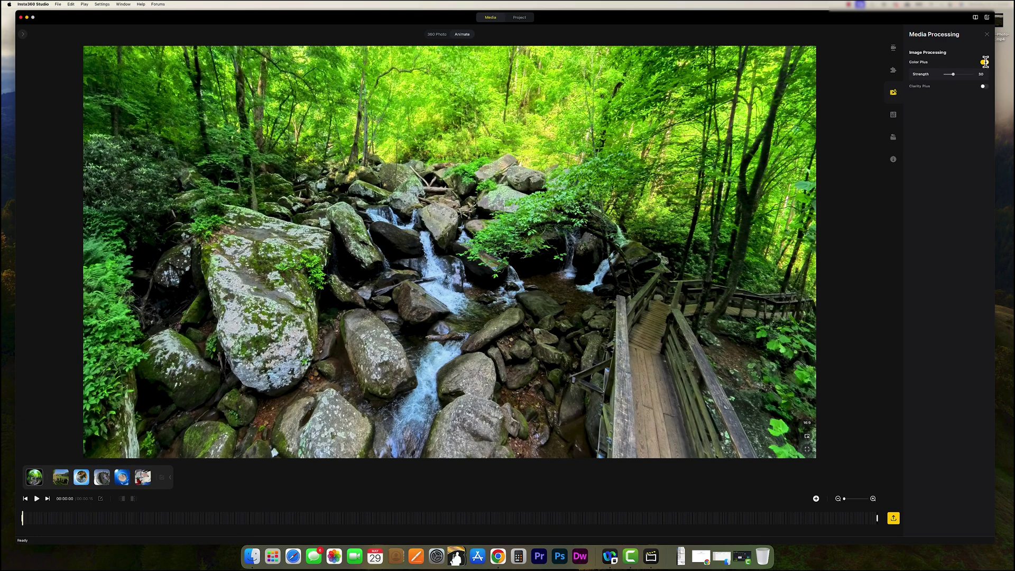
pyautogui.moveTo(955, 75); pyautogui.dragTo(972, 76)
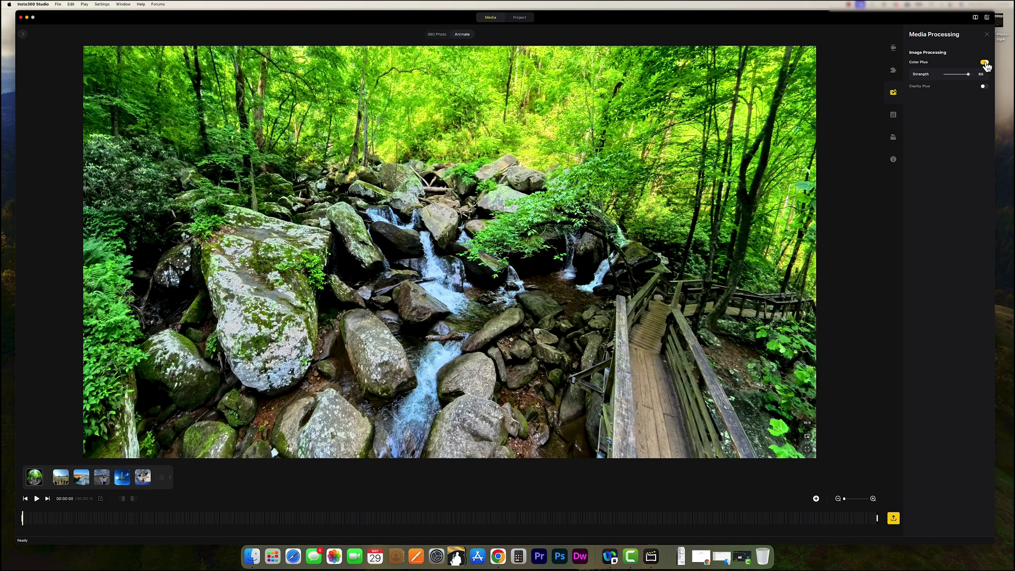
pyautogui.click(983, 86)
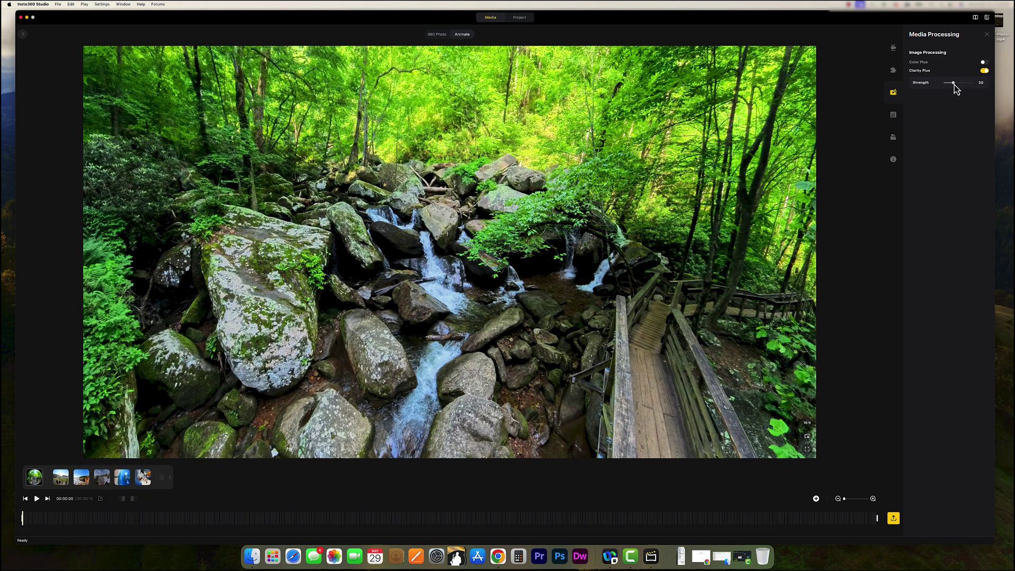
pyautogui.moveTo(954, 84)
pyautogui.mouseDown()
pyautogui.moveTo(975, 85)
pyautogui.moveTo(854, 90)
pyautogui.moveTo(999, 96)
pyautogui.moveTo(941, 98)
pyautogui.moveTo(963, 96)
pyautogui.mouseUp()
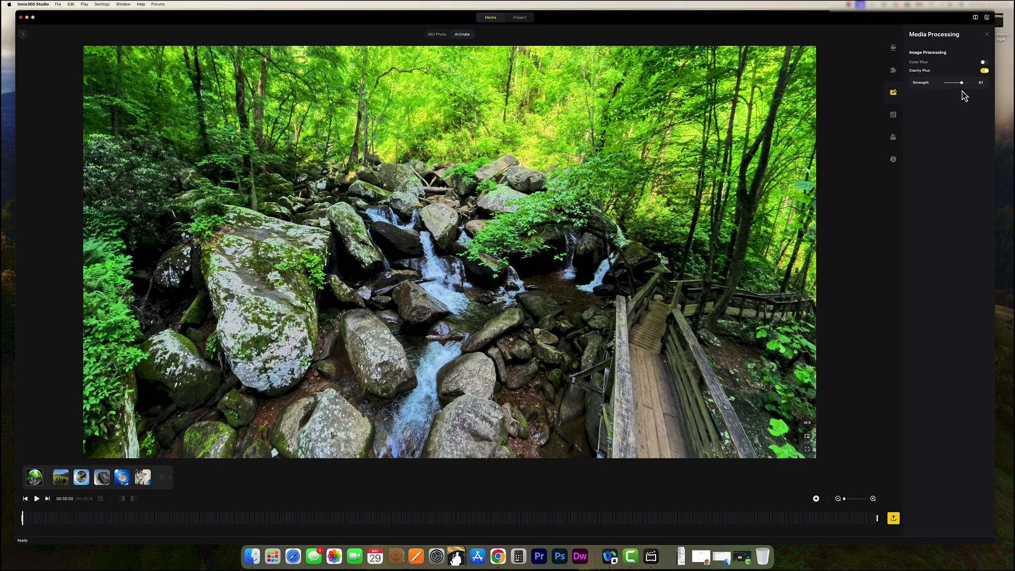
pyautogui.click(987, 63)
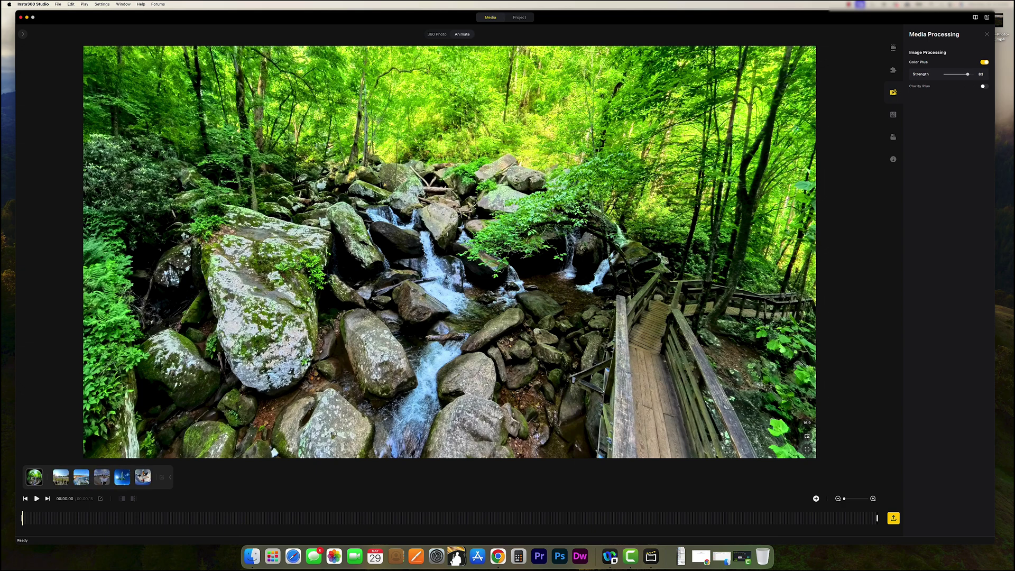
pyautogui.click(894, 519)
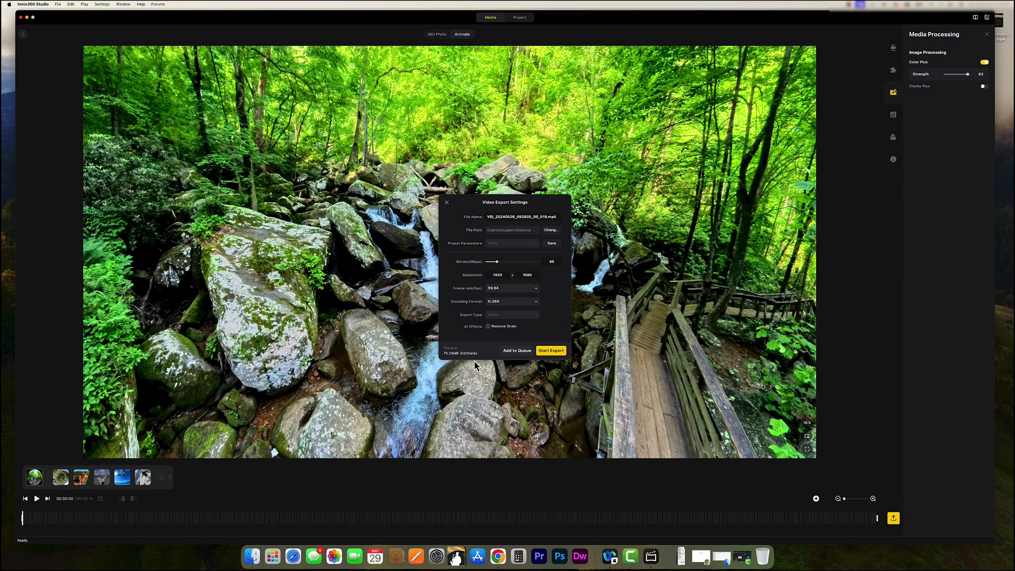
pyautogui.click(447, 203)
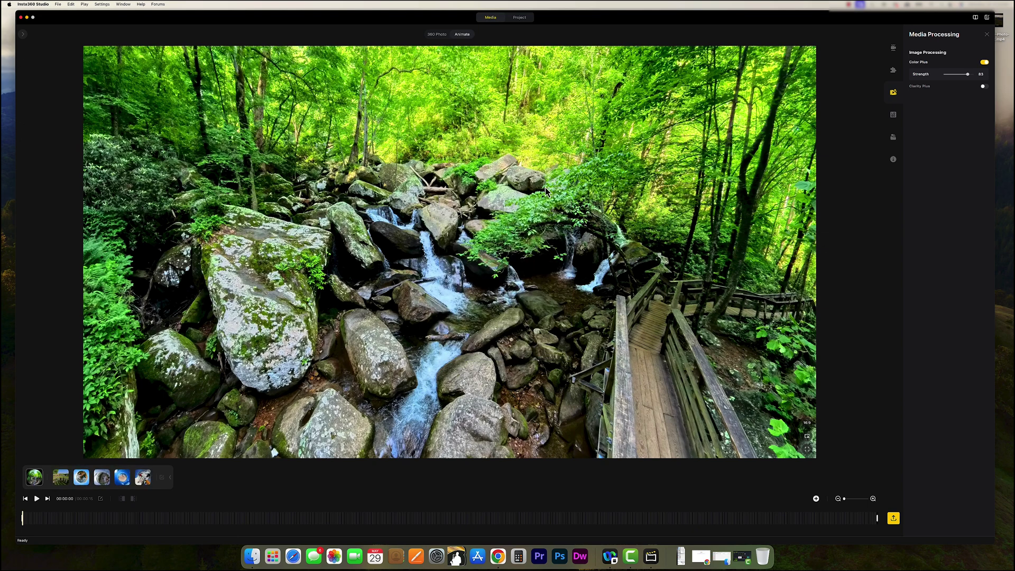
pyautogui.click(437, 36)
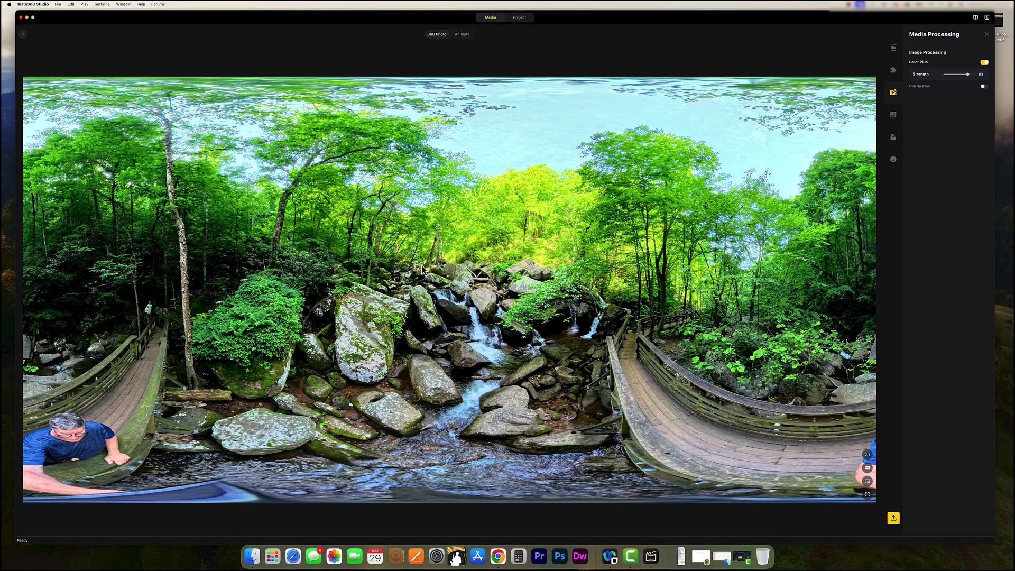
# Export the enhanced 360 photo as a JPEG, then minimize Insta360 Studio.
pyautogui.click(893, 519)
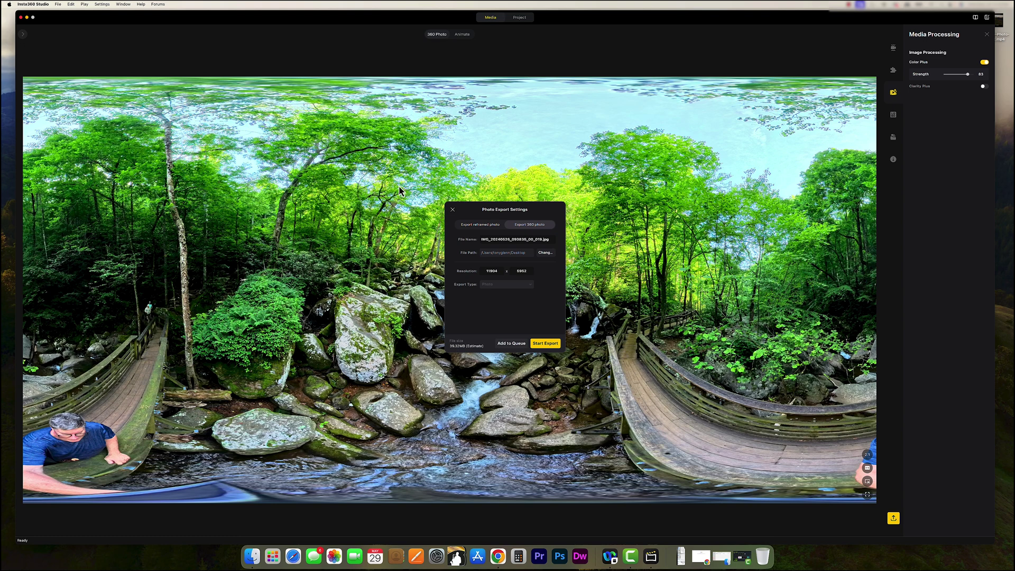
pyautogui.click(545, 344)
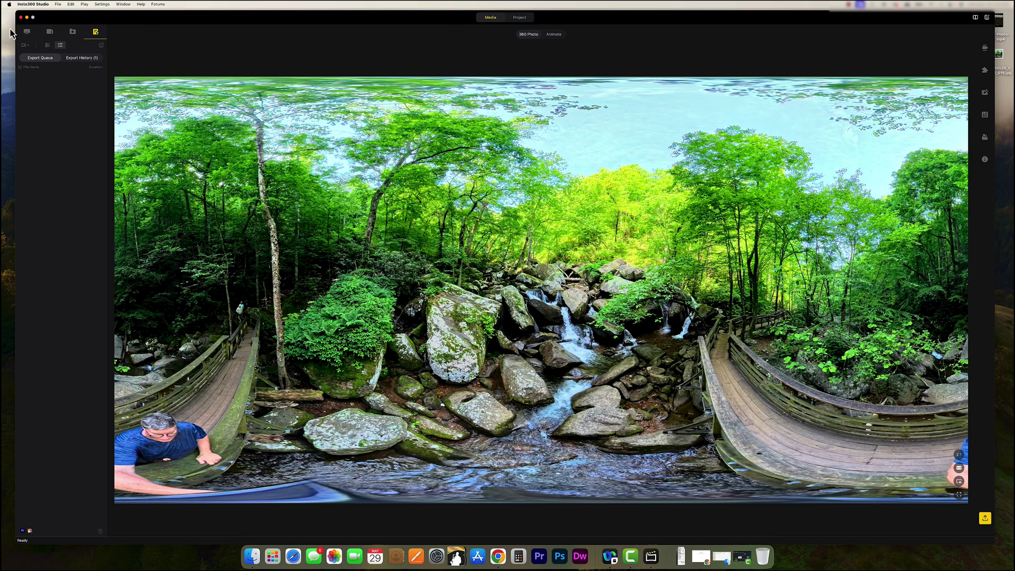
pyautogui.click(27, 18)
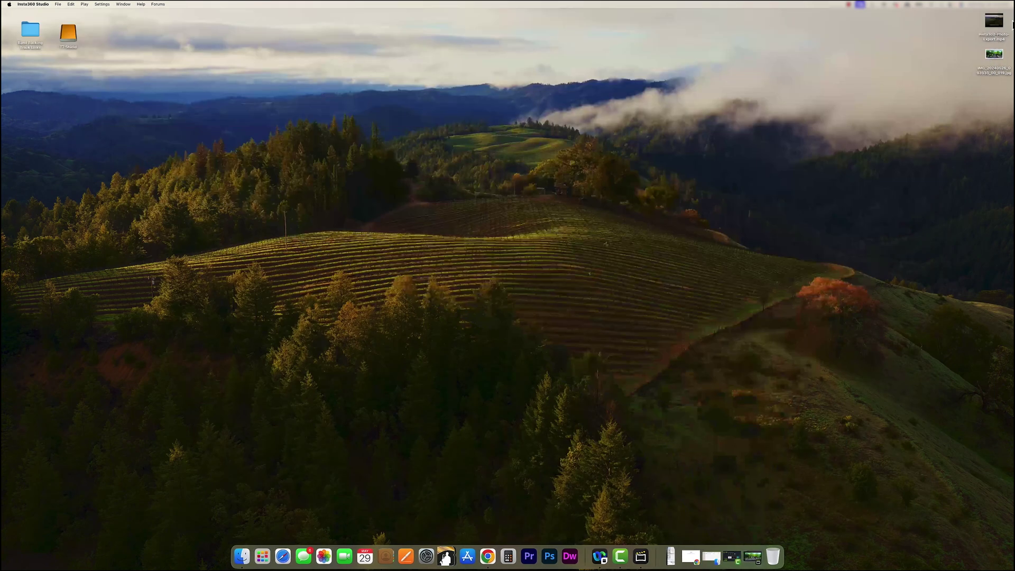
# Move the exported JPG onto the desktop and open it with Adobe Photoshop 2024.
pyautogui.moveTo(994, 54); pyautogui.dragTo(702, 110)
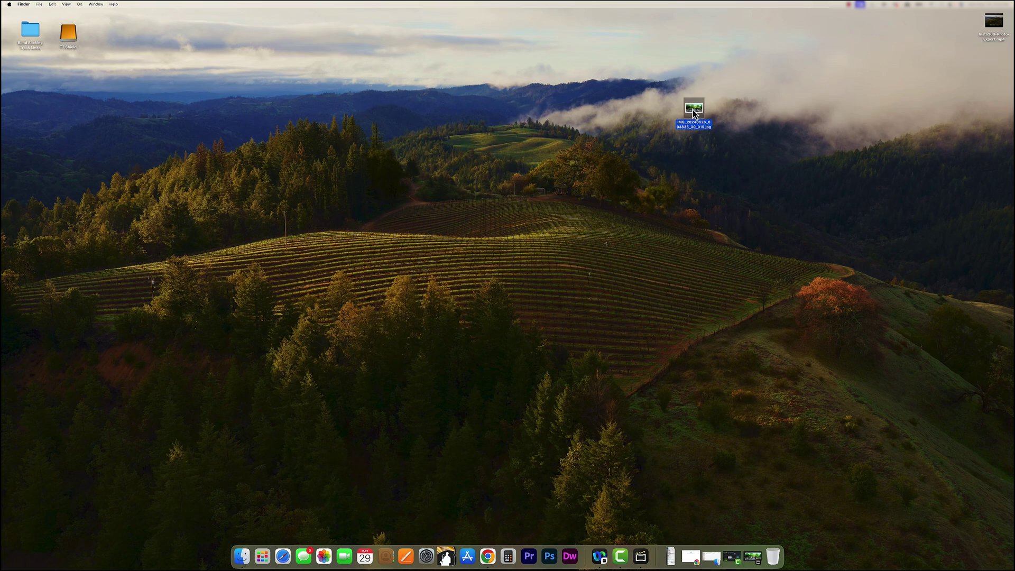
pyautogui.rightClick(693, 109)
pyautogui.moveTo(719, 118)
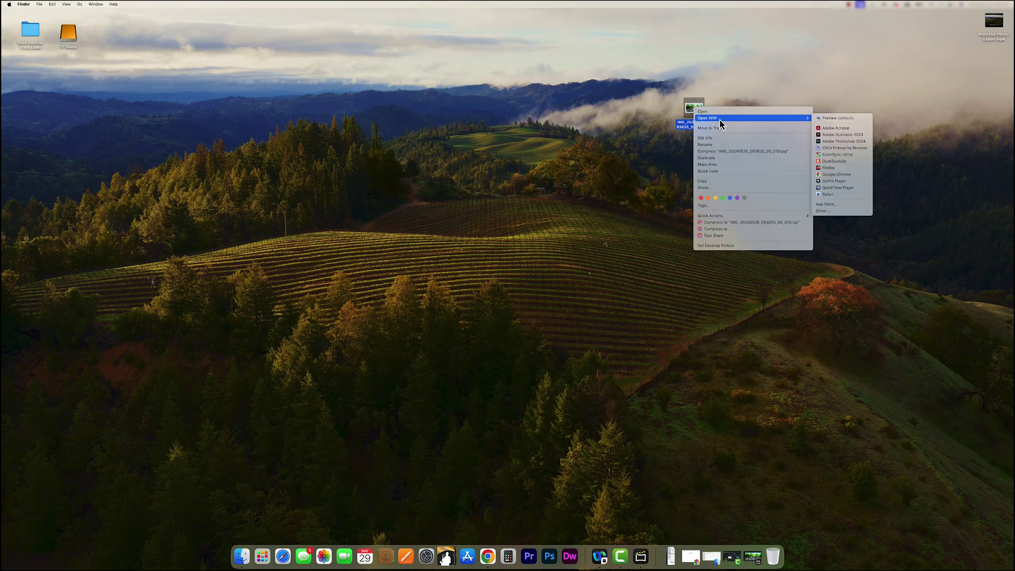
pyautogui.click(844, 141)
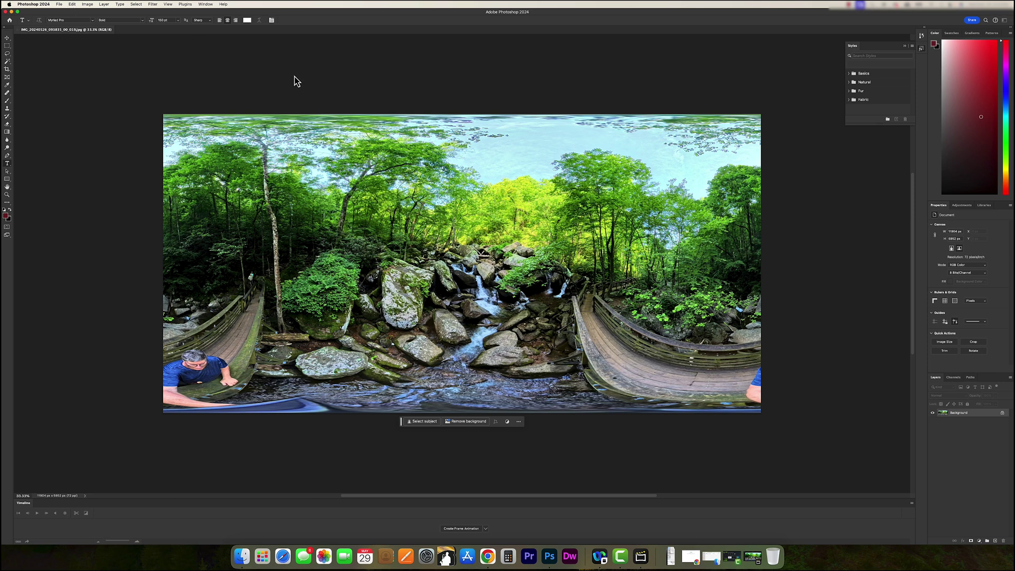
# Open the Camera Raw Filter and enlarge its window for a bigger preview.
pyautogui.click(153, 5)
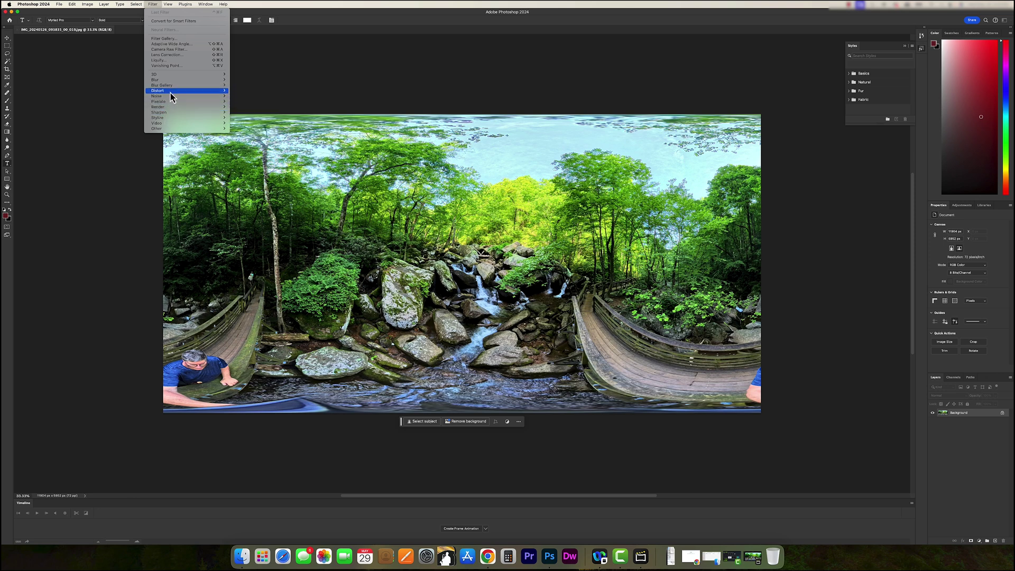
pyautogui.press('Escape')
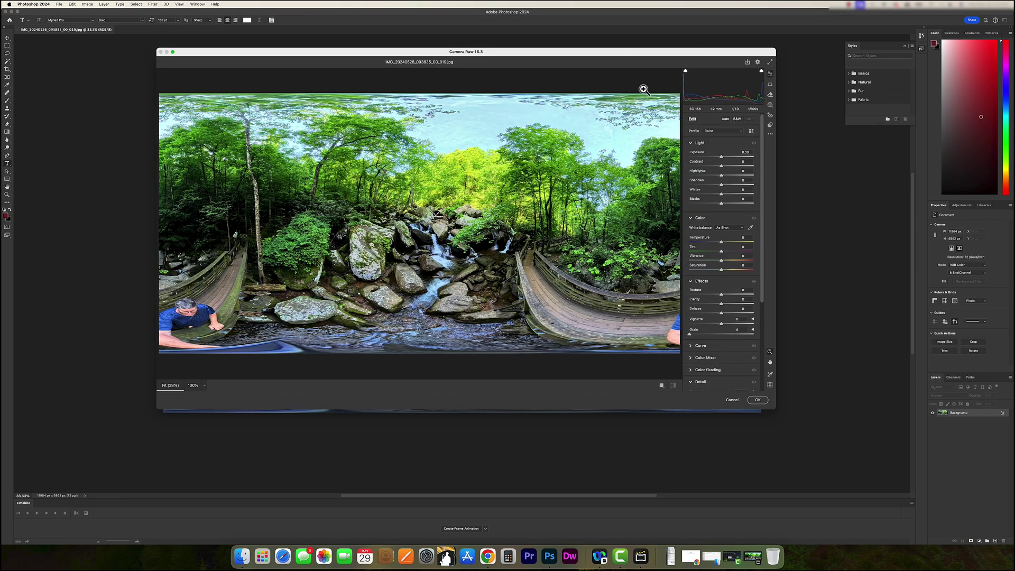
pyautogui.moveTo(608, 55); pyautogui.dragTo(557, 41)
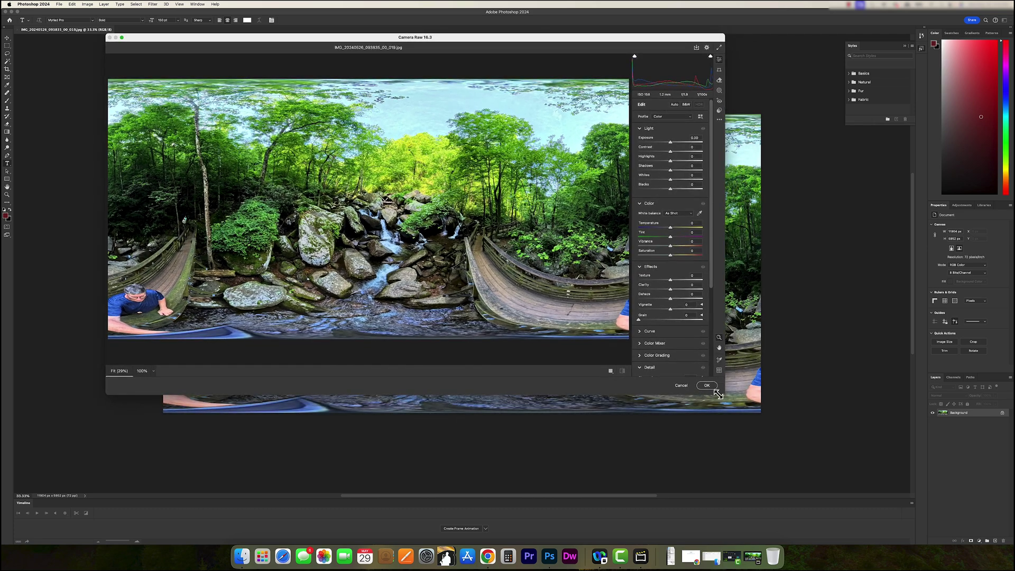
pyautogui.moveTo(723, 392); pyautogui.dragTo(845, 493)
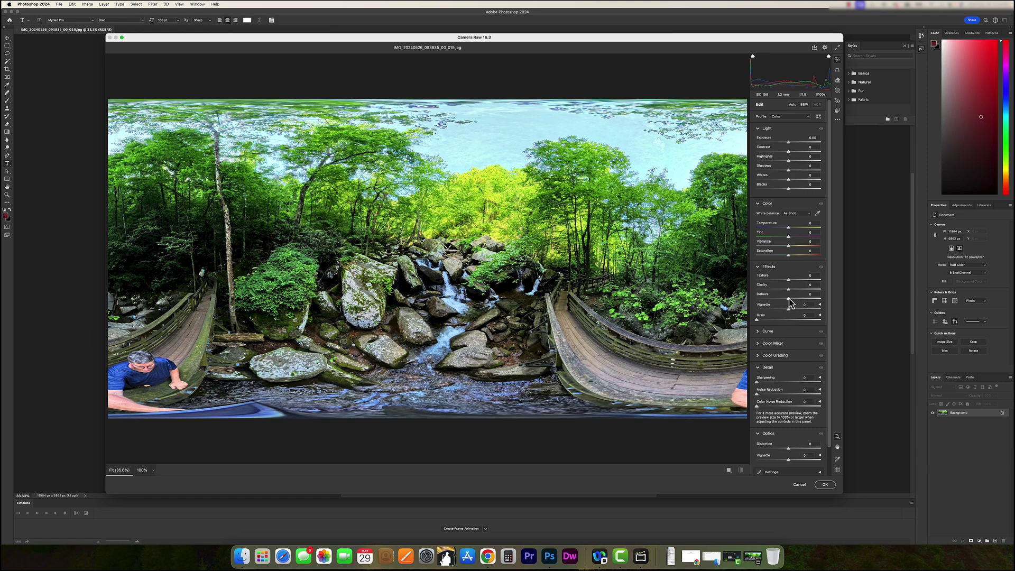
# Set Dehaze +33, Shadows +54, Saturation +12, Temperature +4, Contrast +27 and apply.
pyautogui.moveTo(788, 297)
pyautogui.mouseDown()
pyautogui.moveTo(800, 302)
pyautogui.moveTo(769, 304)
pyautogui.moveTo(793, 305)
pyautogui.mouseUp()
pyautogui.moveTo(788, 169)
pyautogui.mouseDown()
pyautogui.moveTo(817, 170)
pyautogui.moveTo(805, 170)
pyautogui.mouseUp()
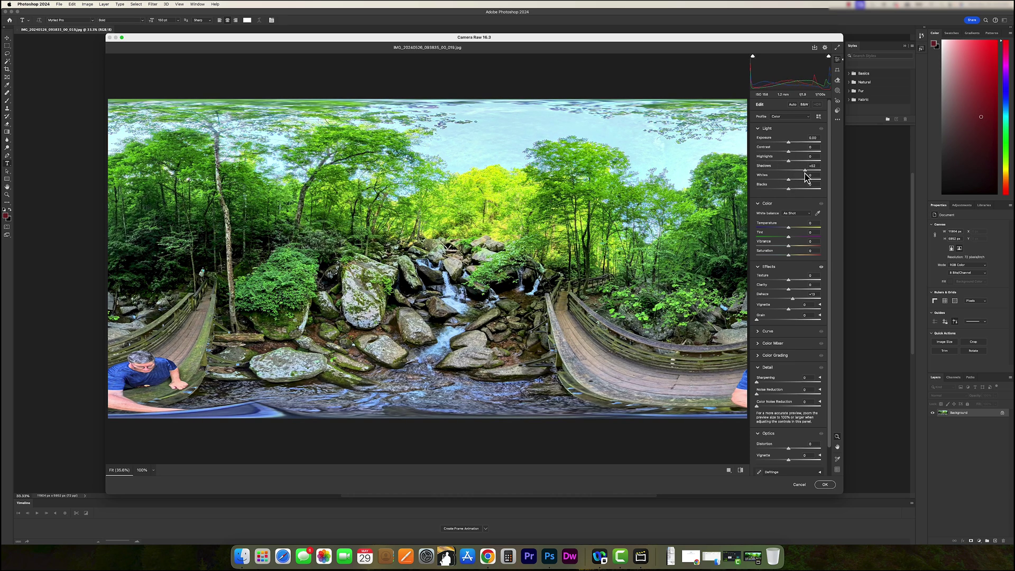
pyautogui.moveTo(790, 255); pyautogui.dragTo(793, 256)
pyautogui.click(790, 246)
pyautogui.moveTo(792, 231); pyautogui.dragTo(790, 232)
pyautogui.moveTo(788, 152); pyautogui.dragTo(798, 156)
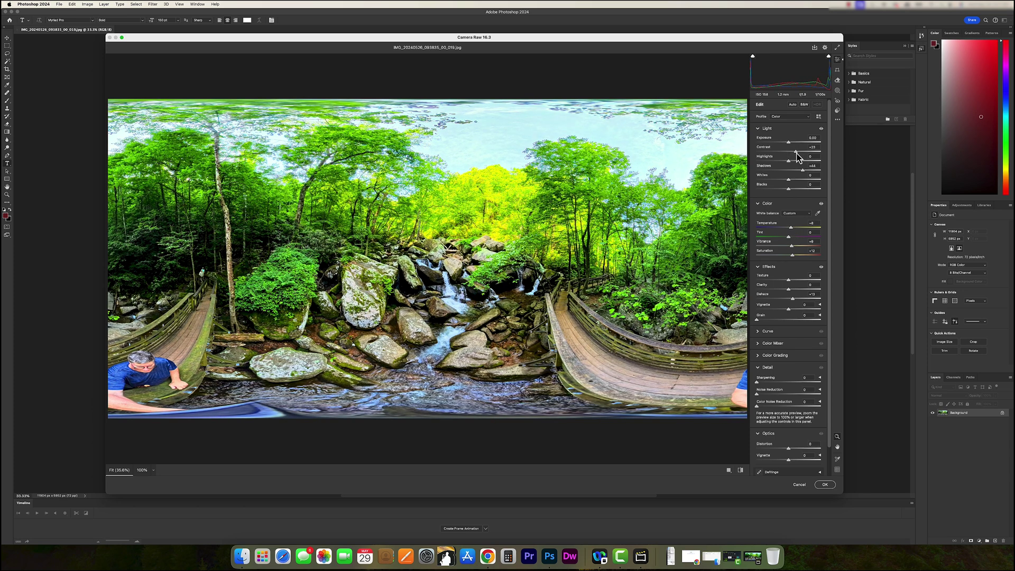
pyautogui.click(826, 485)
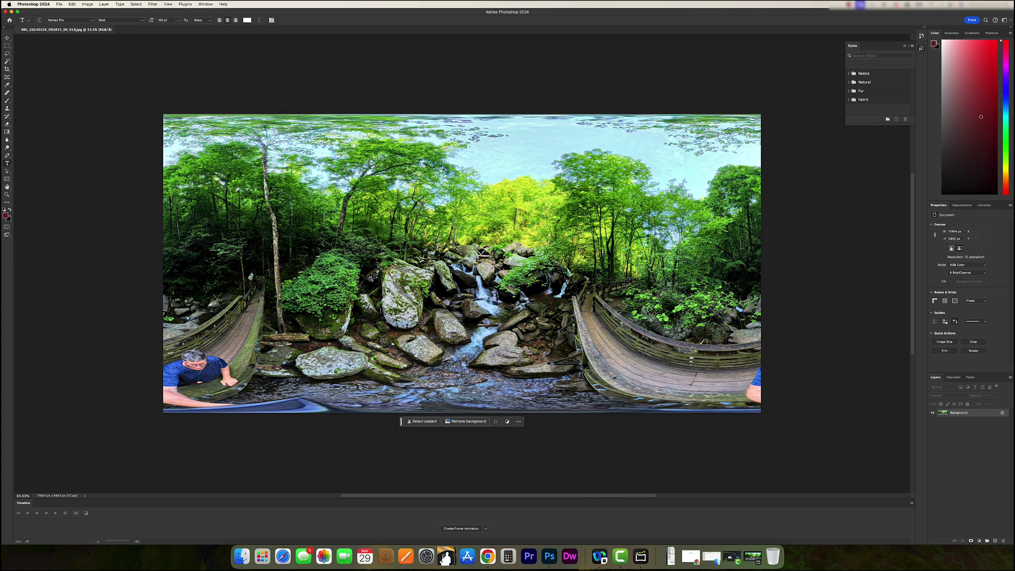
# Redo the Camera Raw adjustment, save a maximum-quality JPEG copy under a revised name, then quit Photoshop.
pyautogui.click(71, 5)
pyautogui.click(73, 17)
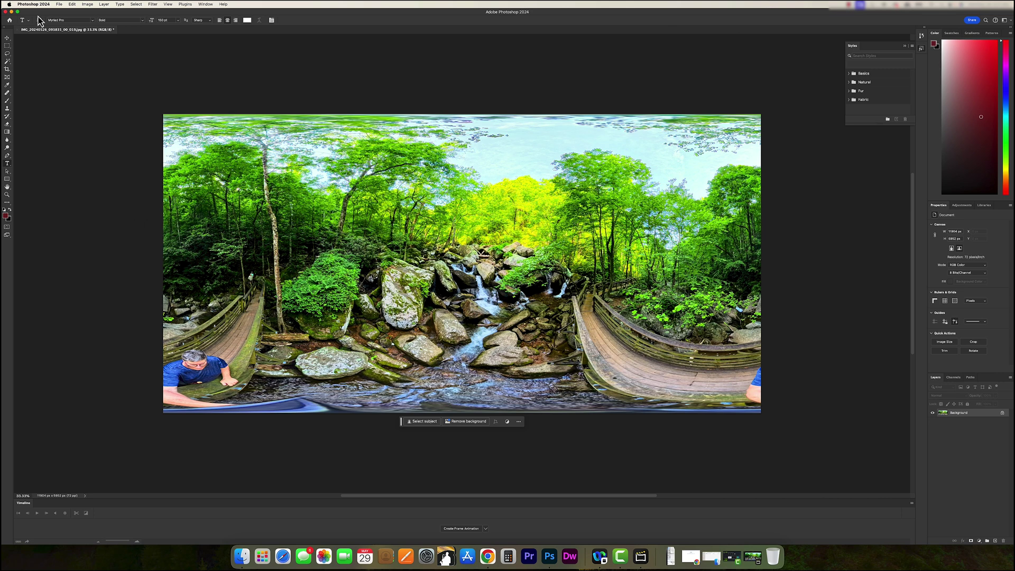
pyautogui.click(59, 4)
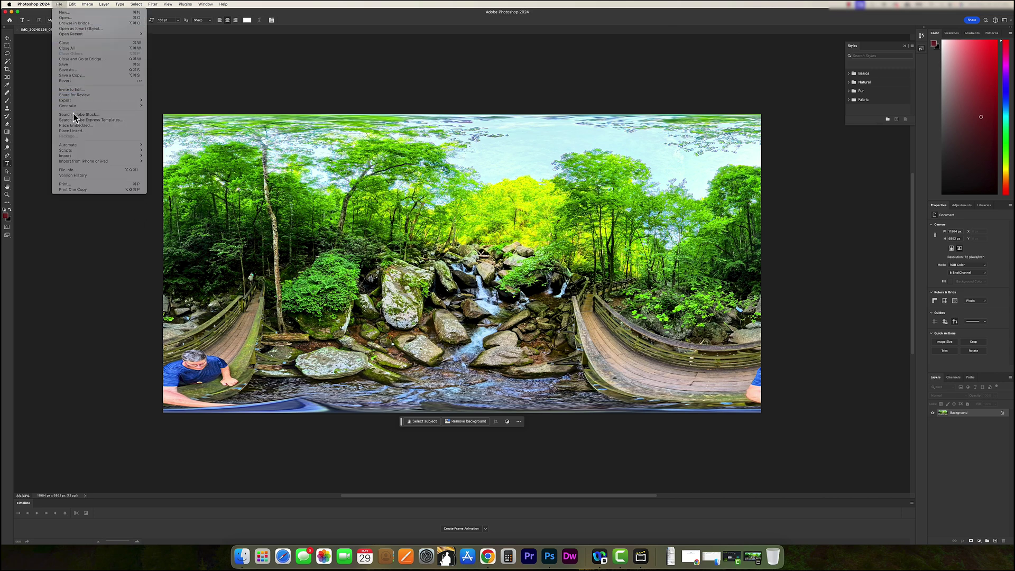
pyautogui.click(90, 75)
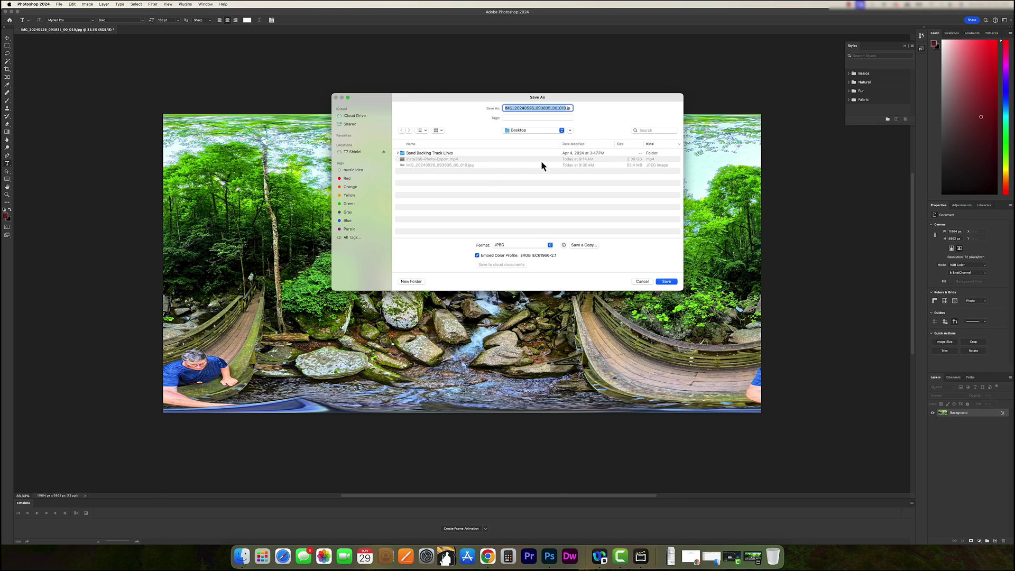
pyautogui.click(565, 108)
pyautogui.click(667, 282)
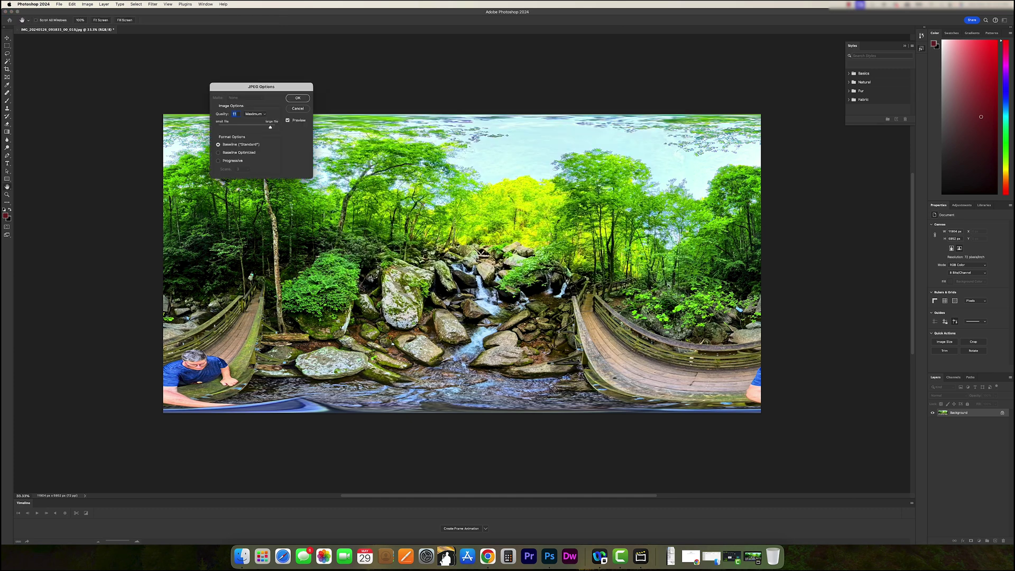
pyautogui.click(298, 99)
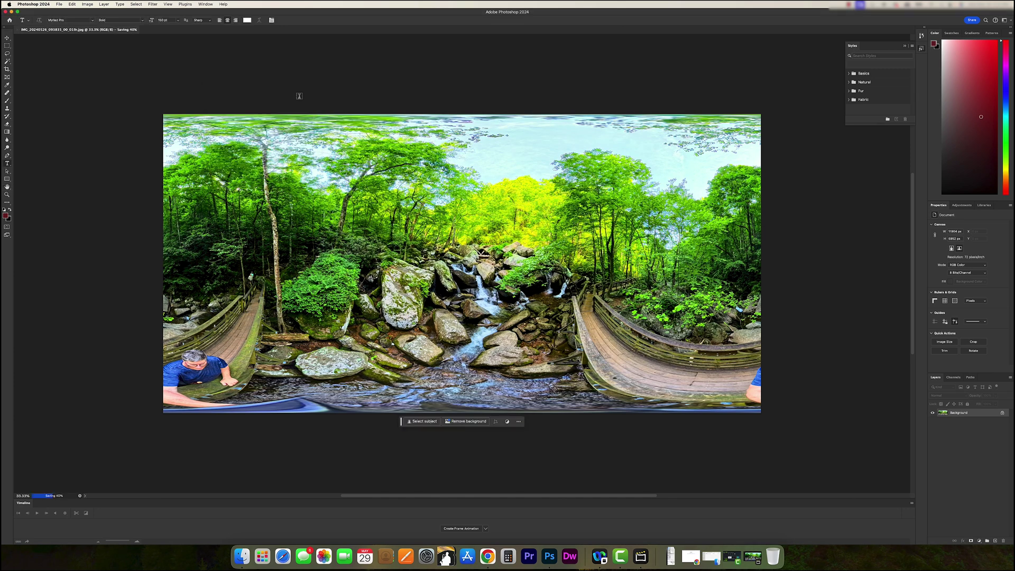
pyautogui.click(48, 7)
pyautogui.click(56, 67)
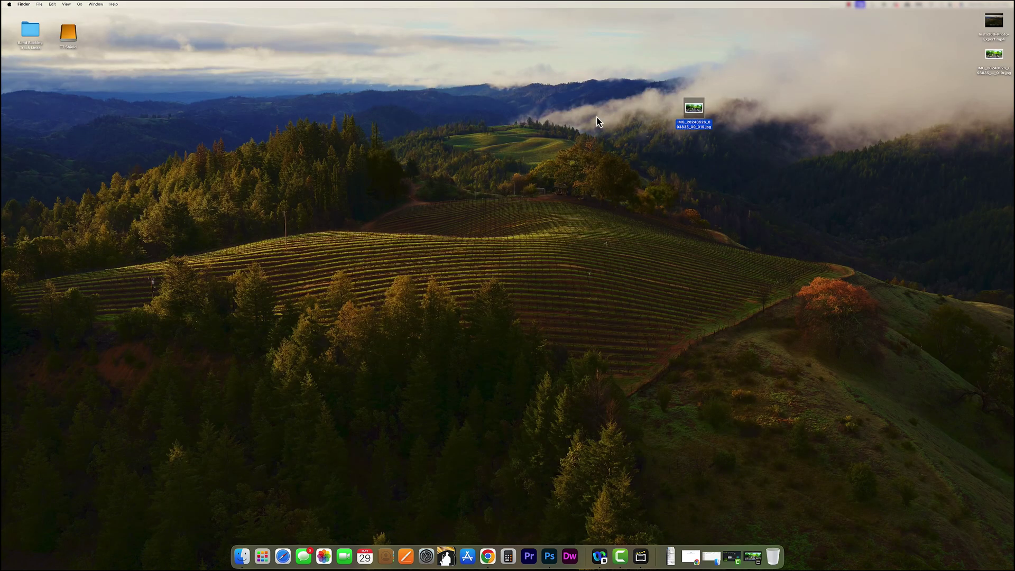
# Move the revised JPEG lower on the desktop and place the other IMG JPEG beneath it.
pyautogui.moveTo(700, 111); pyautogui.dragTo(691, 186)
pyautogui.moveTo(996, 57); pyautogui.dragTo(681, 224)
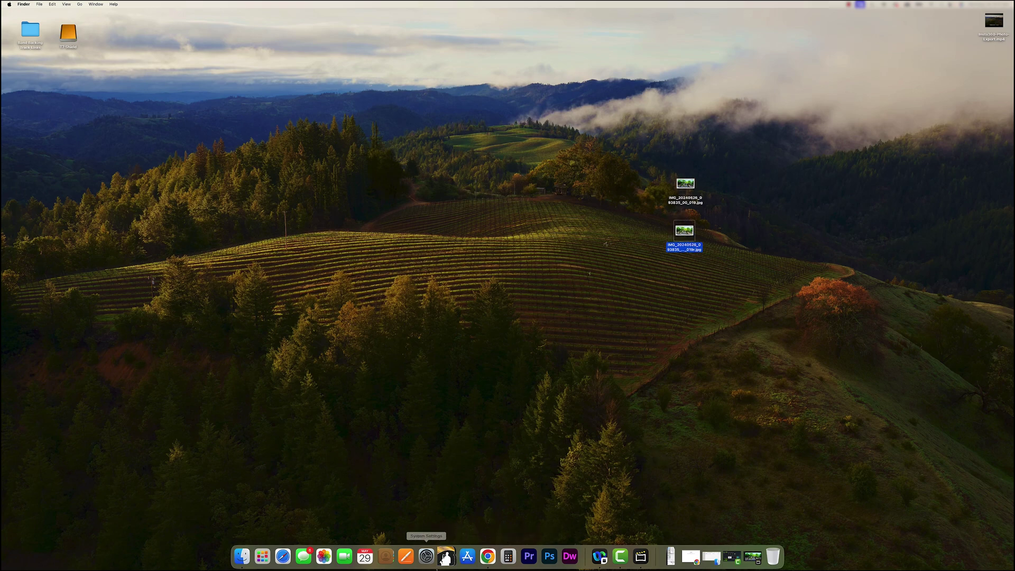
# Bring Chrome back and switch to the Facebook profile page showing the South Mountains post.
pyautogui.click(487, 556)
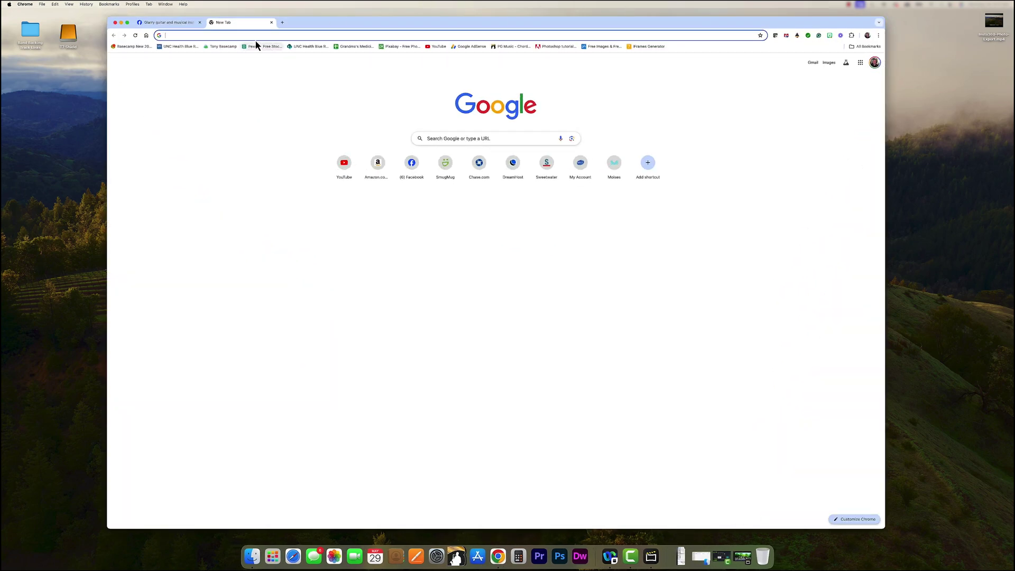
pyautogui.click(147, 26)
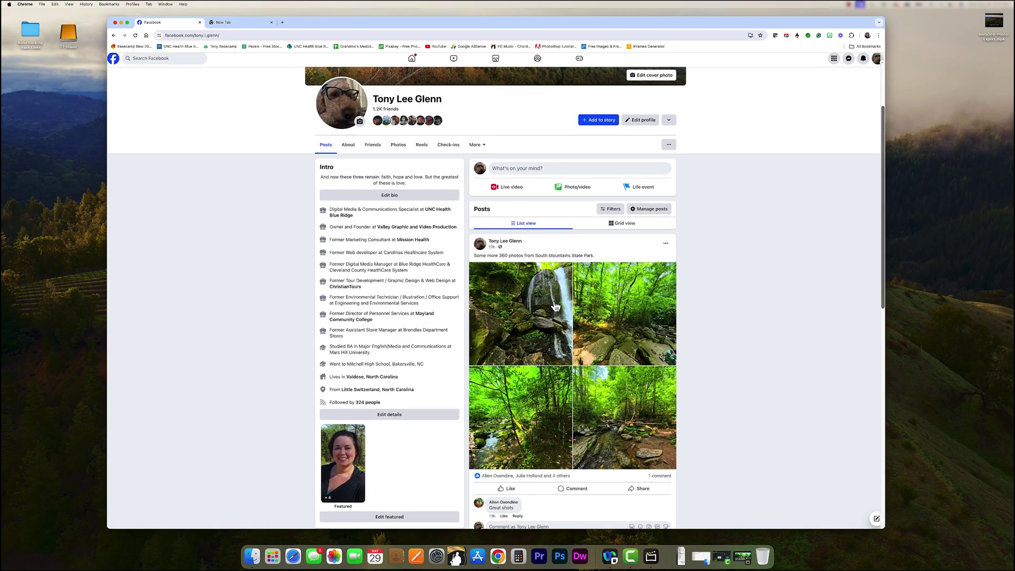
pyautogui.scroll(5, 560, 285)
pyautogui.scroll(-5, 543, 263)
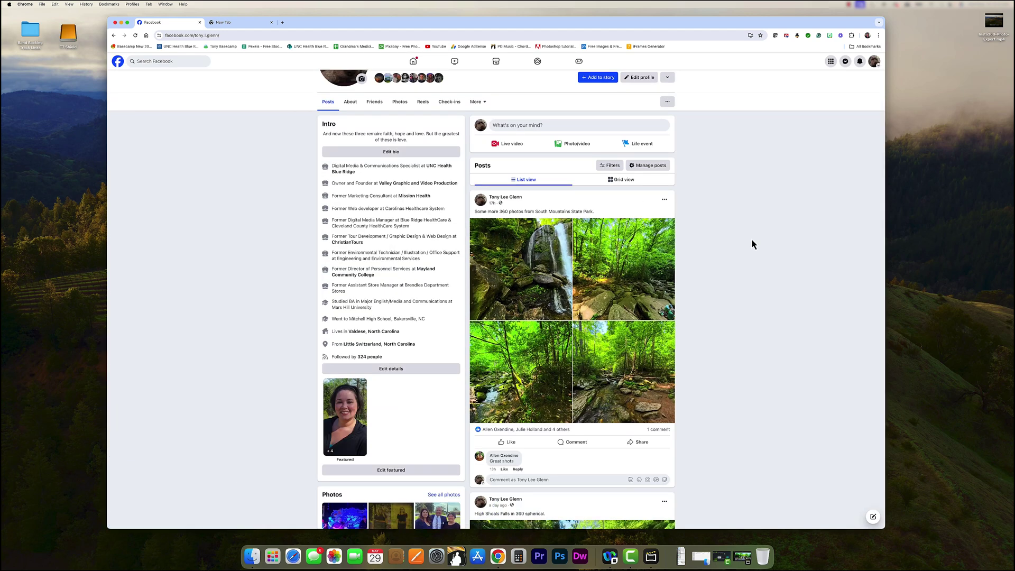
pyautogui.scroll(5, 705, 245)
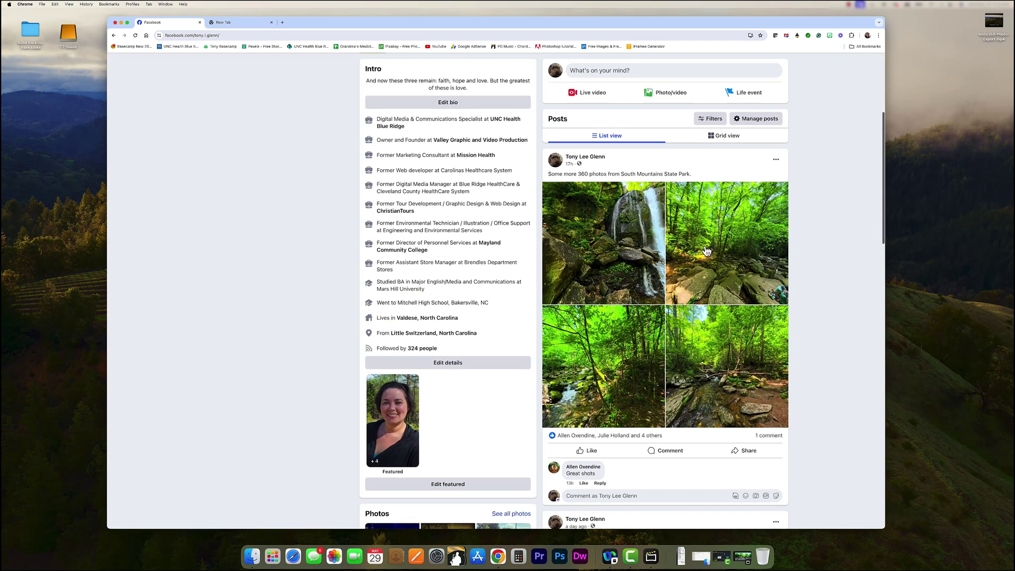
# View the waterfall 360 photo full screen, look around the scene, then exit the viewer.
pyautogui.click(624, 241)
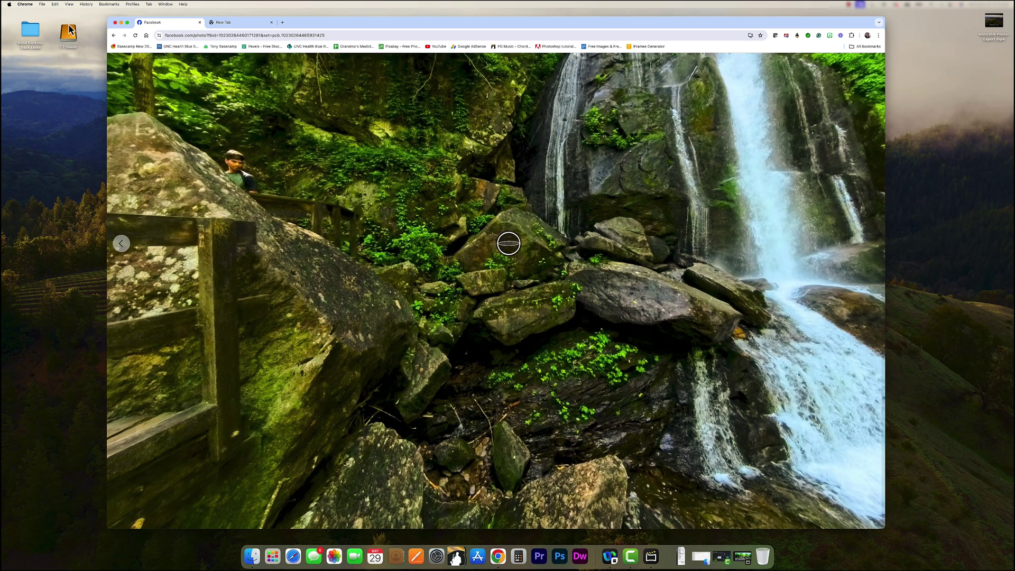
pyautogui.click(127, 22)
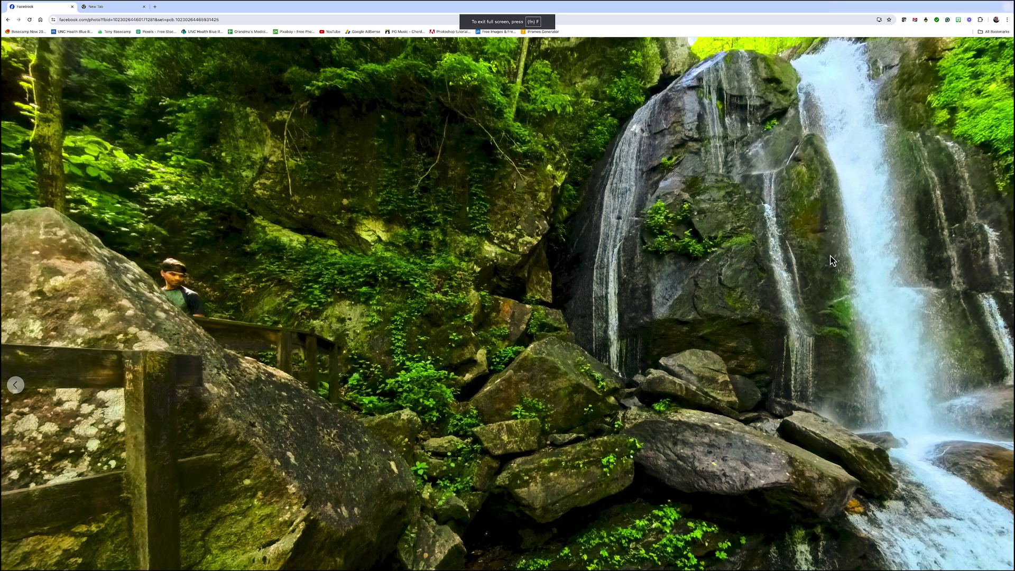
pyautogui.moveTo(872, 256); pyautogui.dragTo(551, 270)
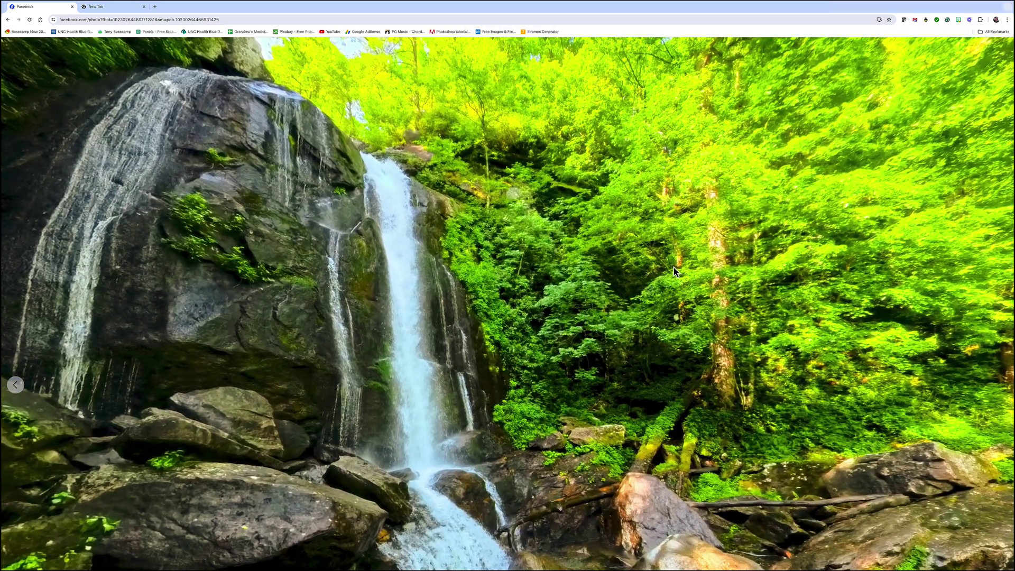
pyautogui.moveTo(674, 267); pyautogui.dragTo(436, 319)
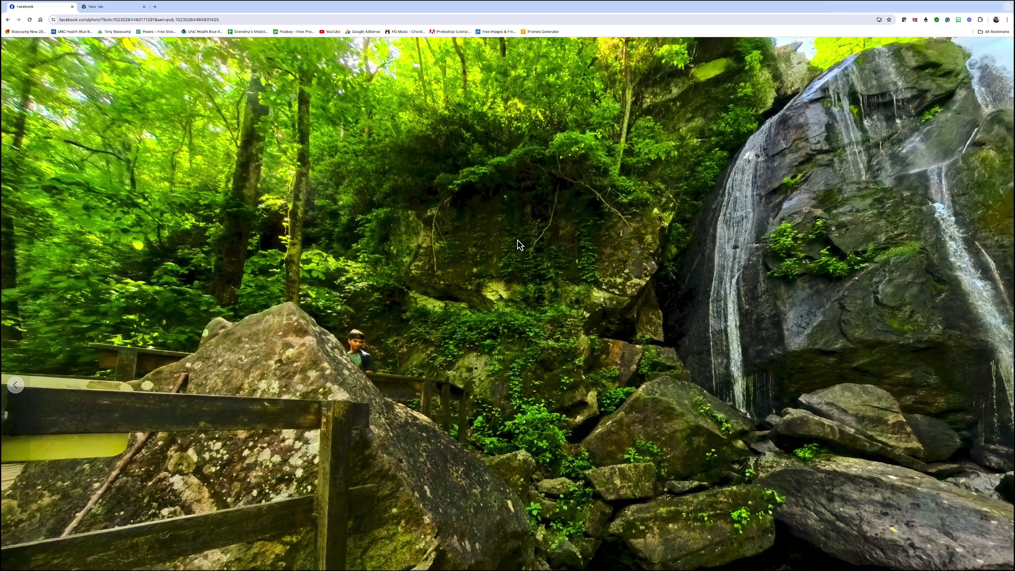
pyautogui.press('Escape')
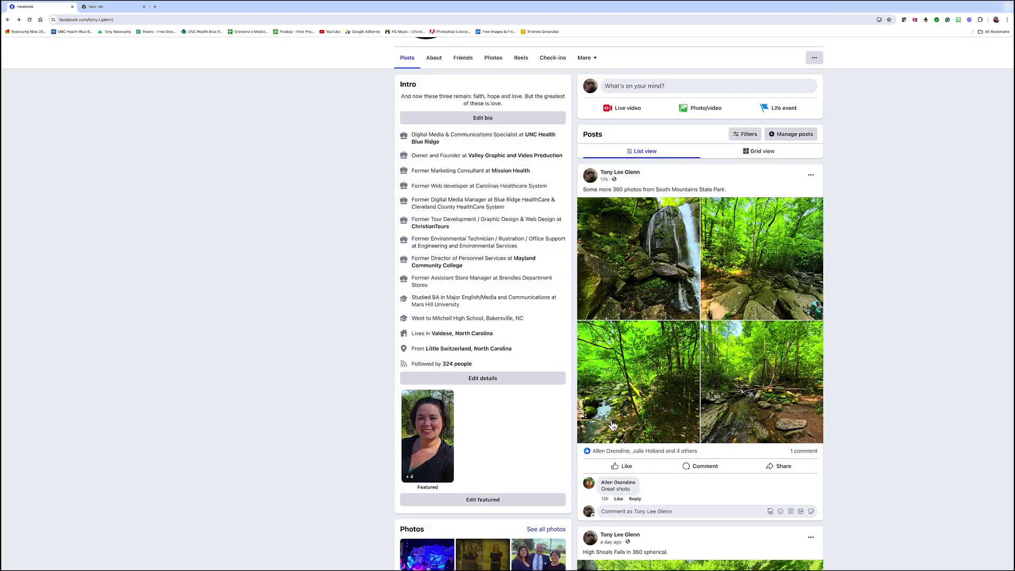
pyautogui.click(640, 393)
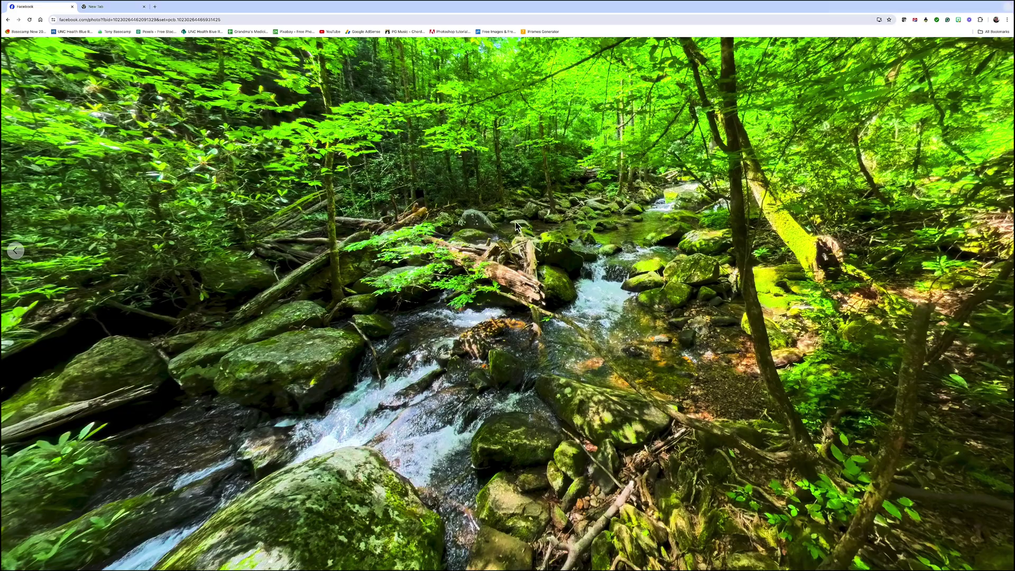
pyautogui.moveTo(374, 214); pyautogui.dragTo(535, 217)
pyautogui.moveTo(300, 205); pyautogui.dragTo(173, 516)
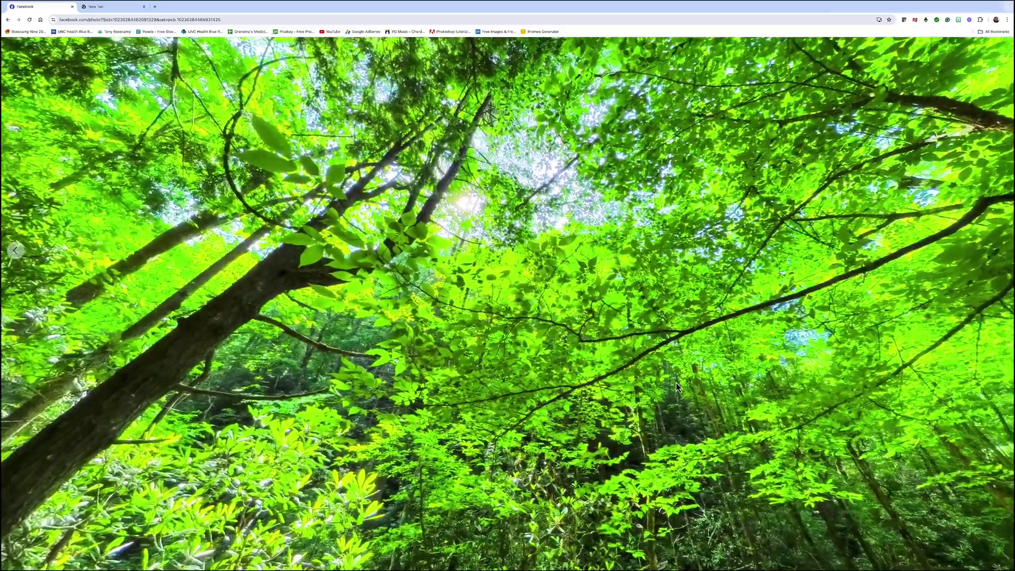
pyautogui.moveTo(677, 386); pyautogui.dragTo(194, 354)
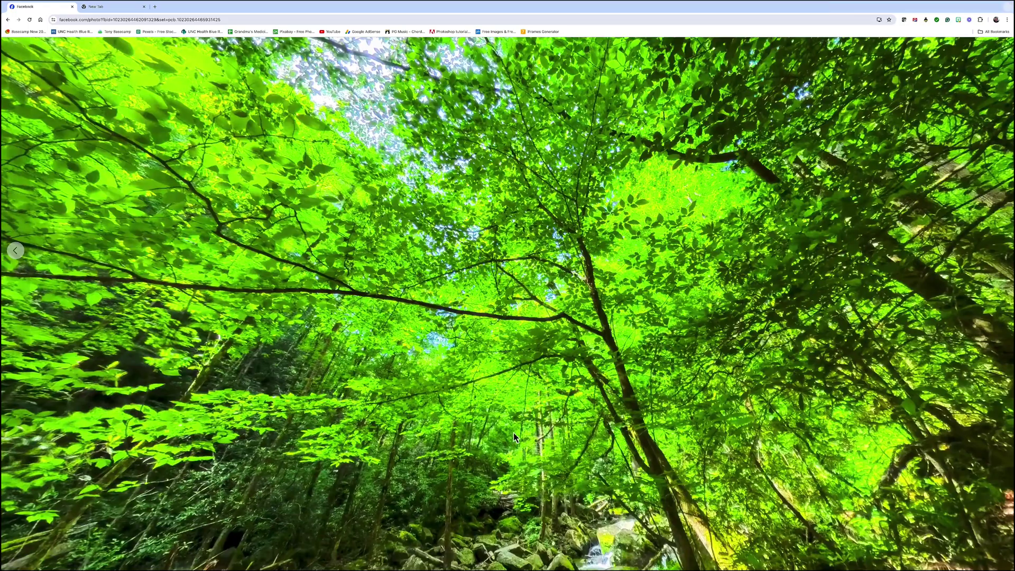
pyautogui.moveTo(513, 432); pyautogui.dragTo(466, 303)
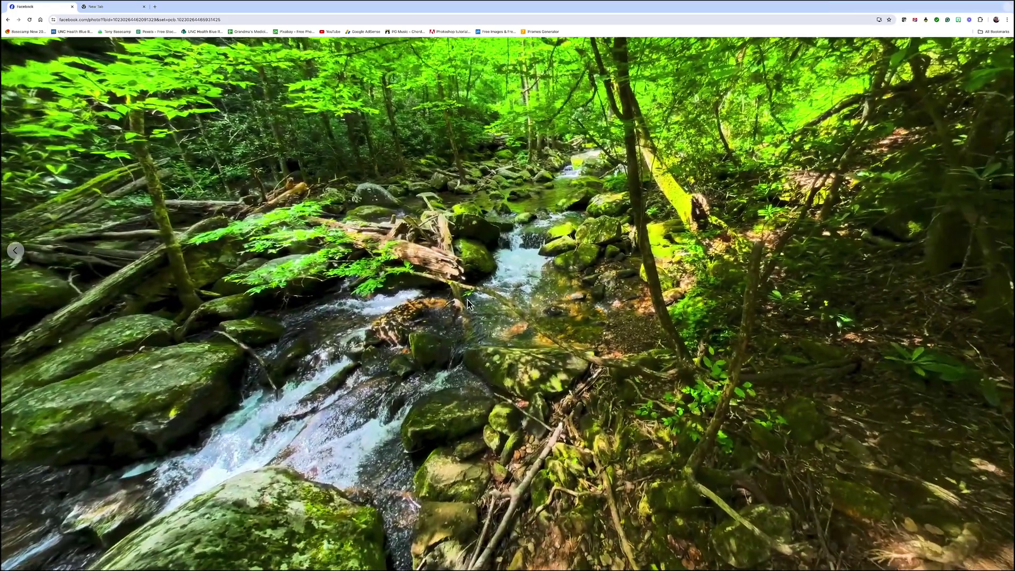
pyautogui.press('Escape')
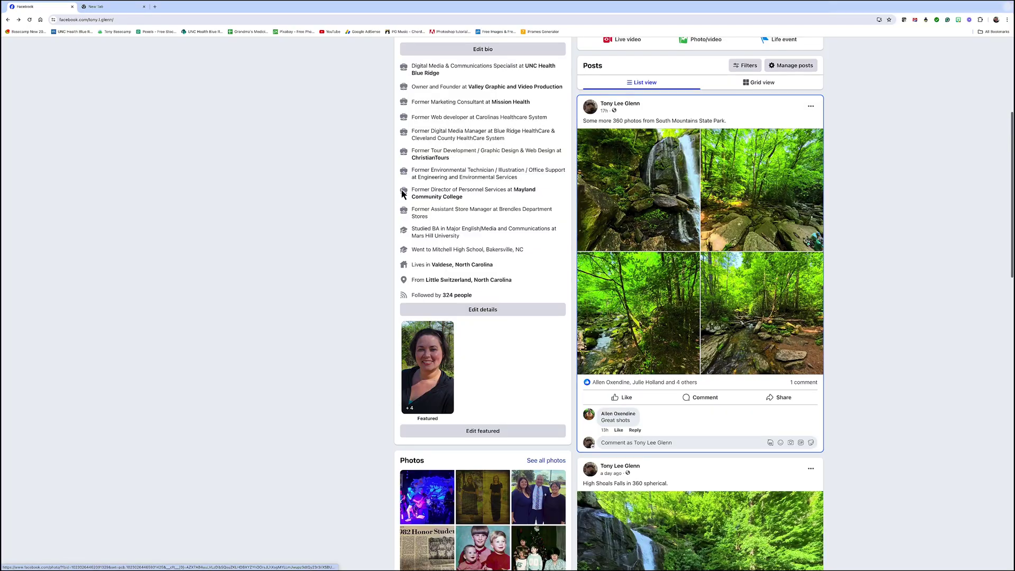
pyautogui.click(773, 318)
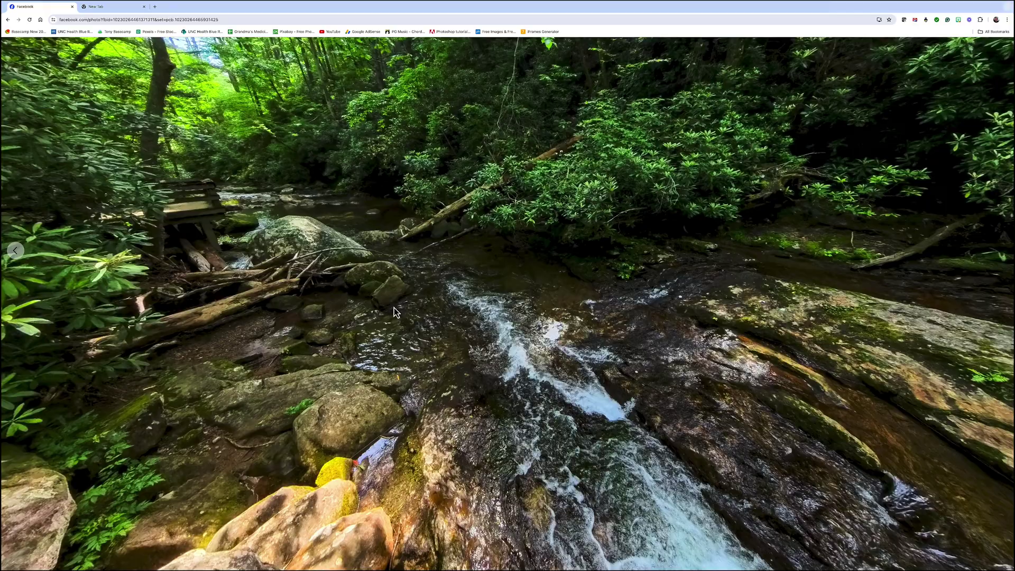
# Look around the 360 stream photo, turning past the hiker toward the rocks and water.
pyautogui.moveTo(394, 308); pyautogui.dragTo(523, 317)
pyautogui.moveTo(767, 308); pyautogui.dragTo(621, 131)
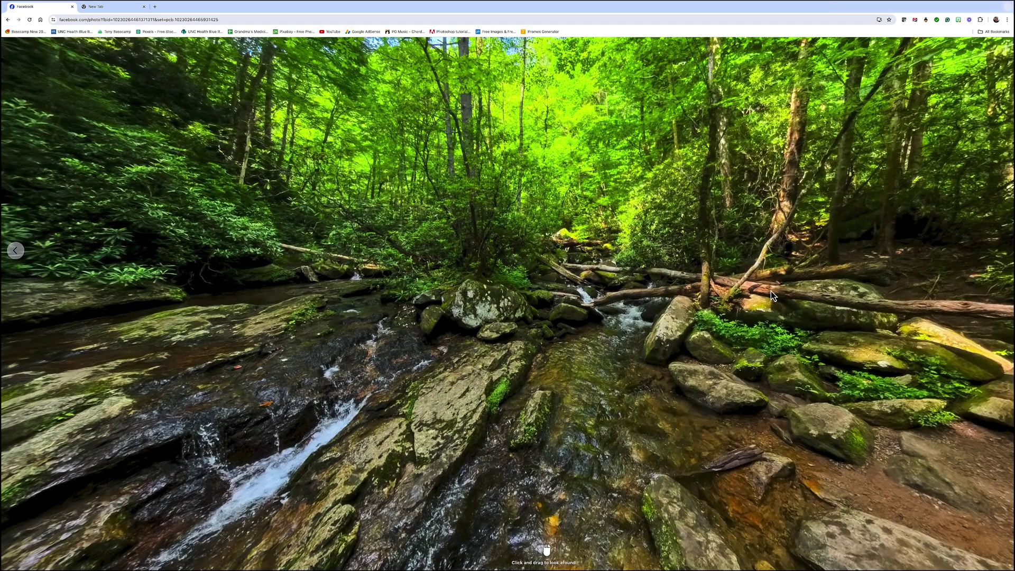
pyautogui.moveTo(773, 296); pyautogui.dragTo(107, 292)
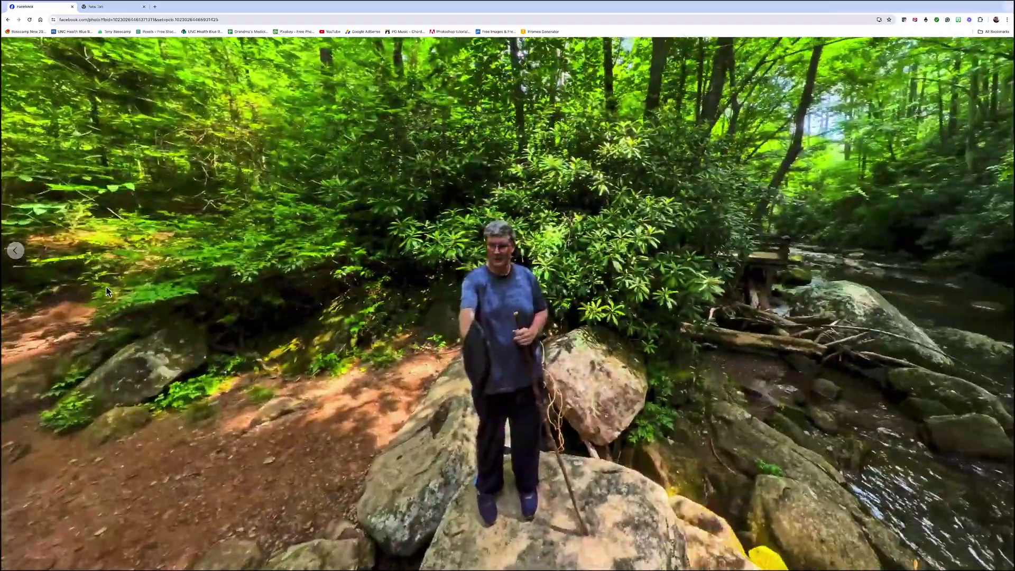
pyautogui.moveTo(354, 272); pyautogui.dragTo(2, 270)
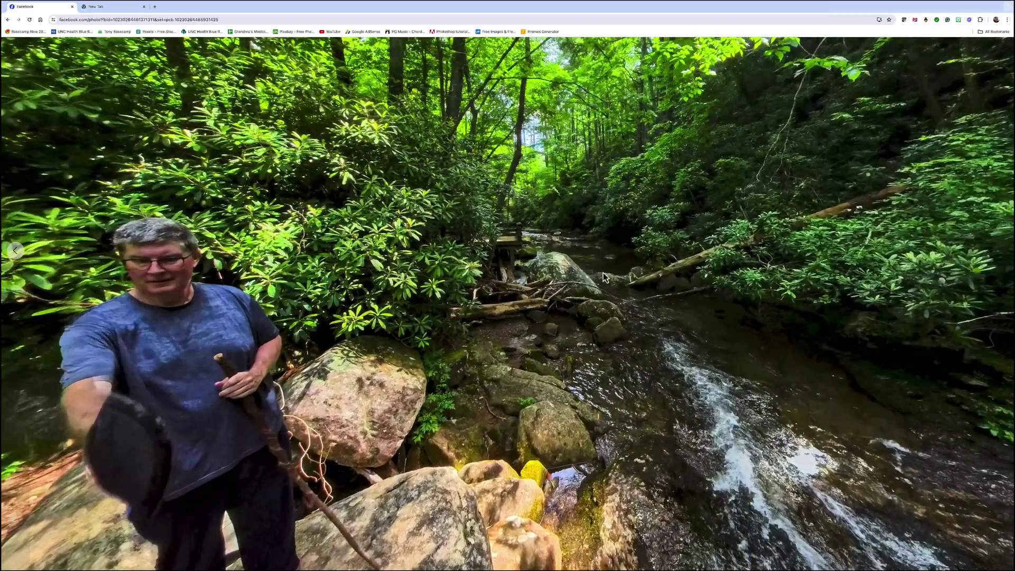
pyautogui.moveTo(652, 286); pyautogui.dragTo(410, 289)
pyautogui.moveTo(573, 276); pyautogui.dragTo(561, 341)
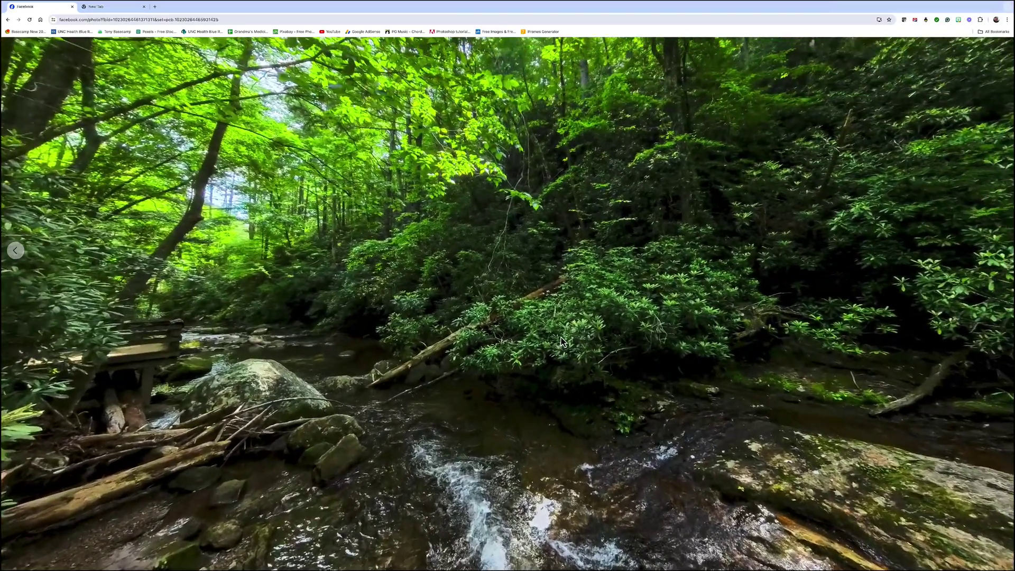
pyautogui.moveTo(800, 300); pyautogui.dragTo(505, 233)
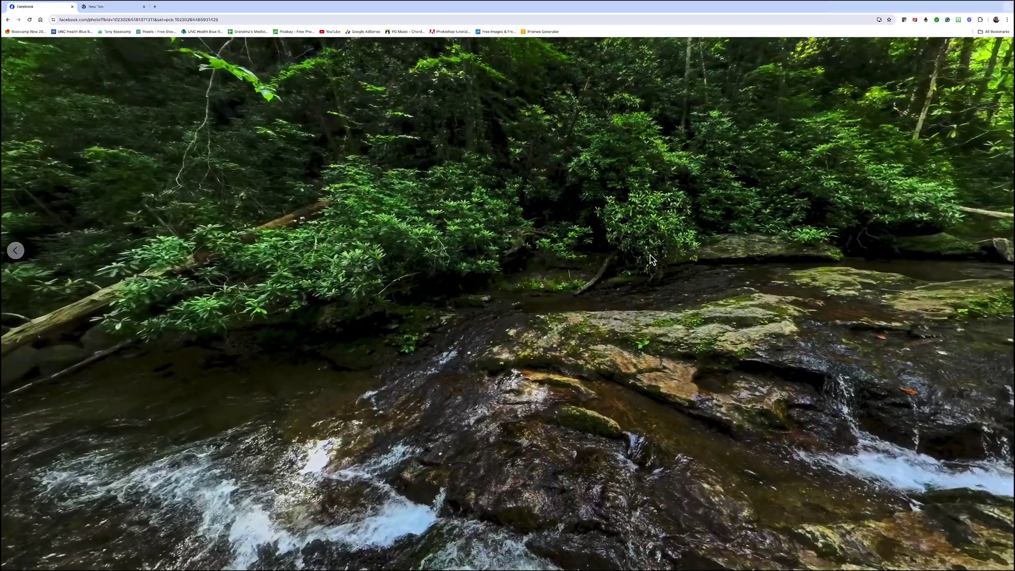